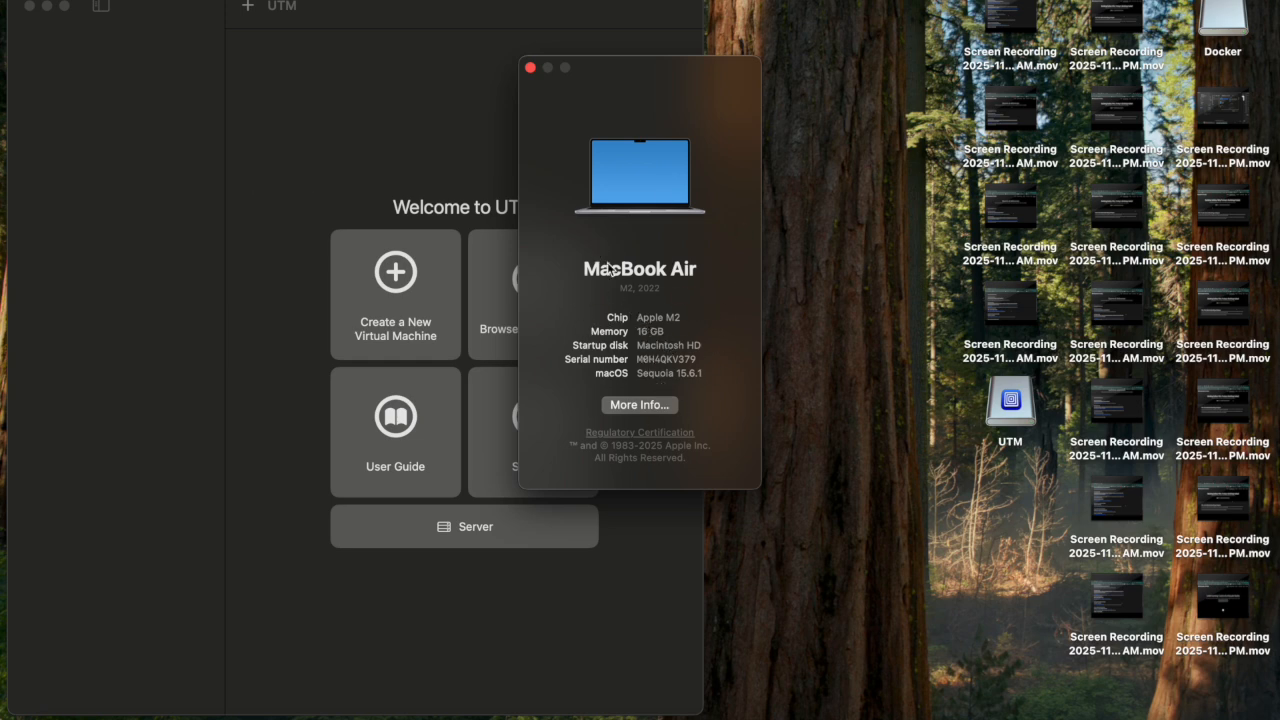
Return to the slideshow's host requirements slide: 8 GB RAM, 20-40 GB storage, macOS Sonoma.
{"action": "left_click", "coordinate": [623, 718]}
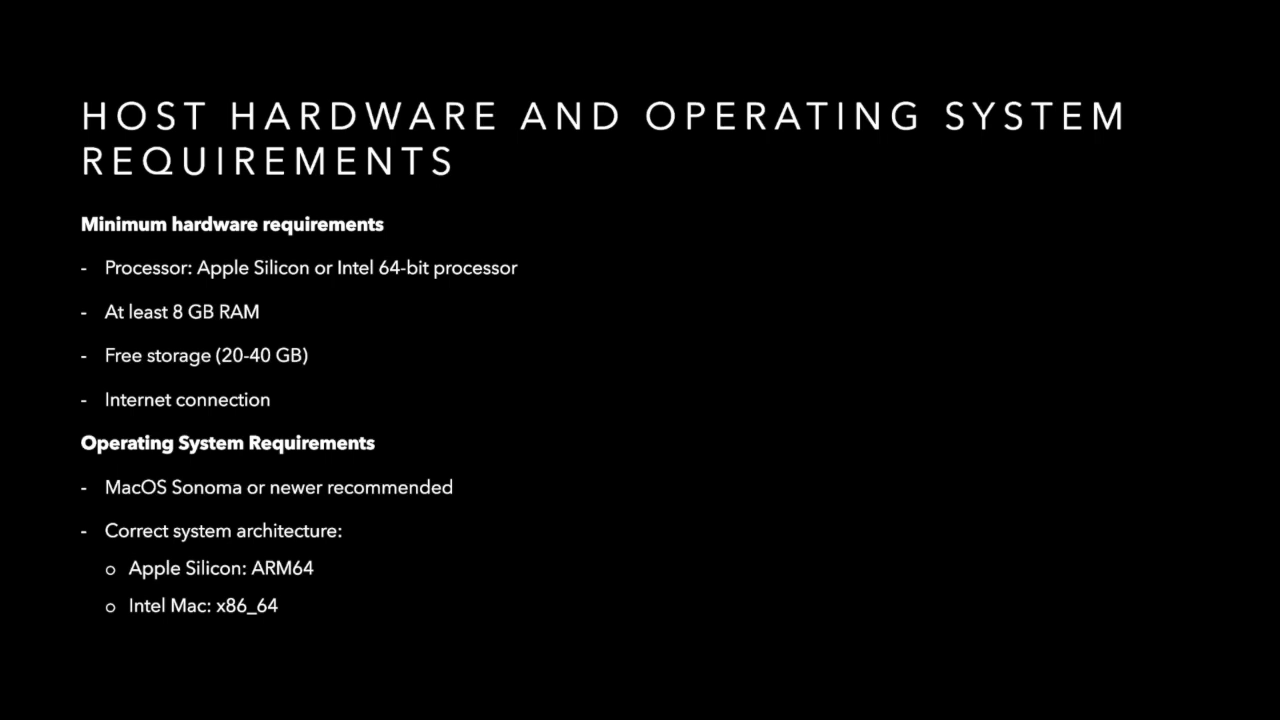
Advance past the Obtaining UTM slide and bring up Kali Linux's Get Kali page in Chrome.
{"action": "key", "text": "Right"}
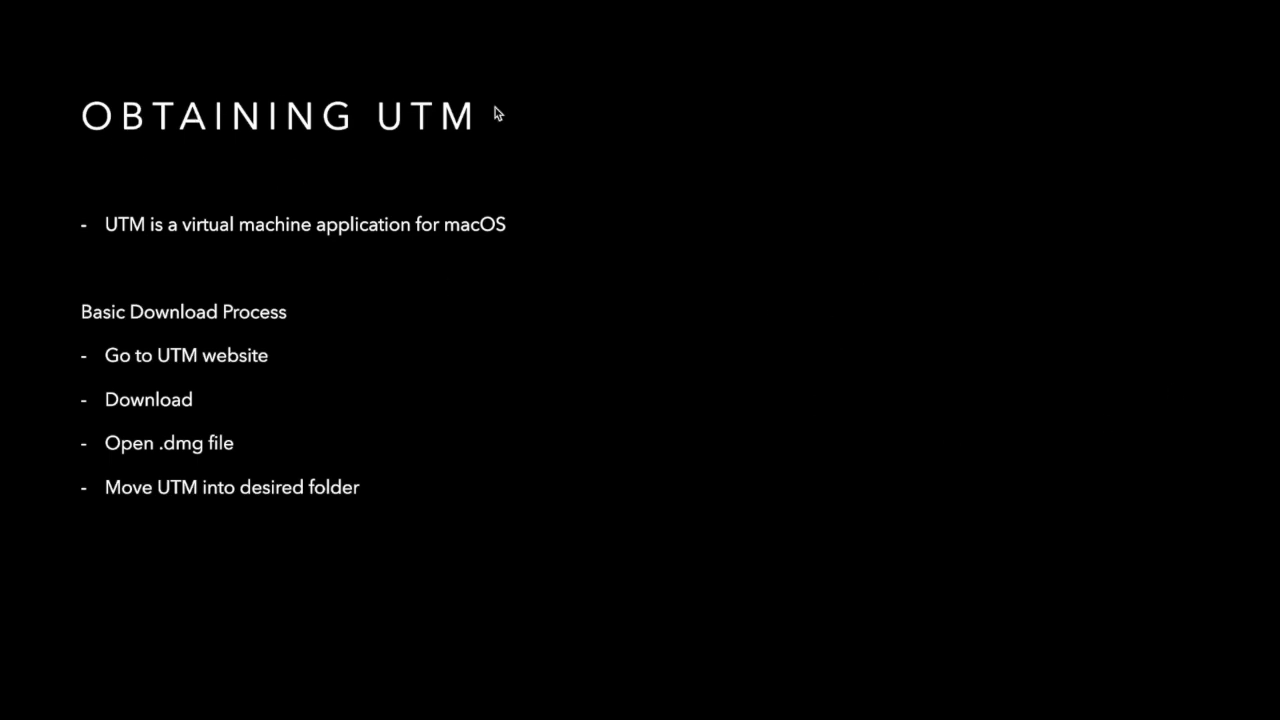
{"action": "left_click", "coordinate": [851, 8]}
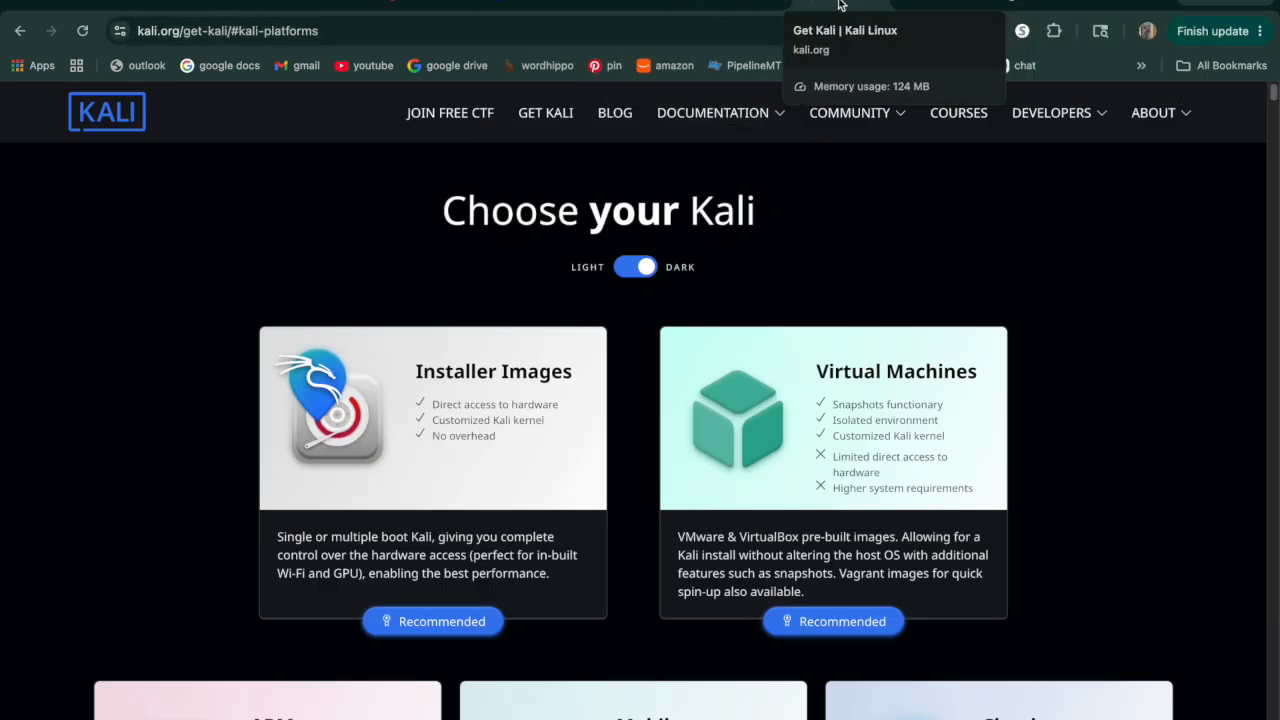
Show the mac.getutm.app home page and start the UTM download, cancelling the save dialog.
{"action": "left_click", "coordinate": [750, 4]}
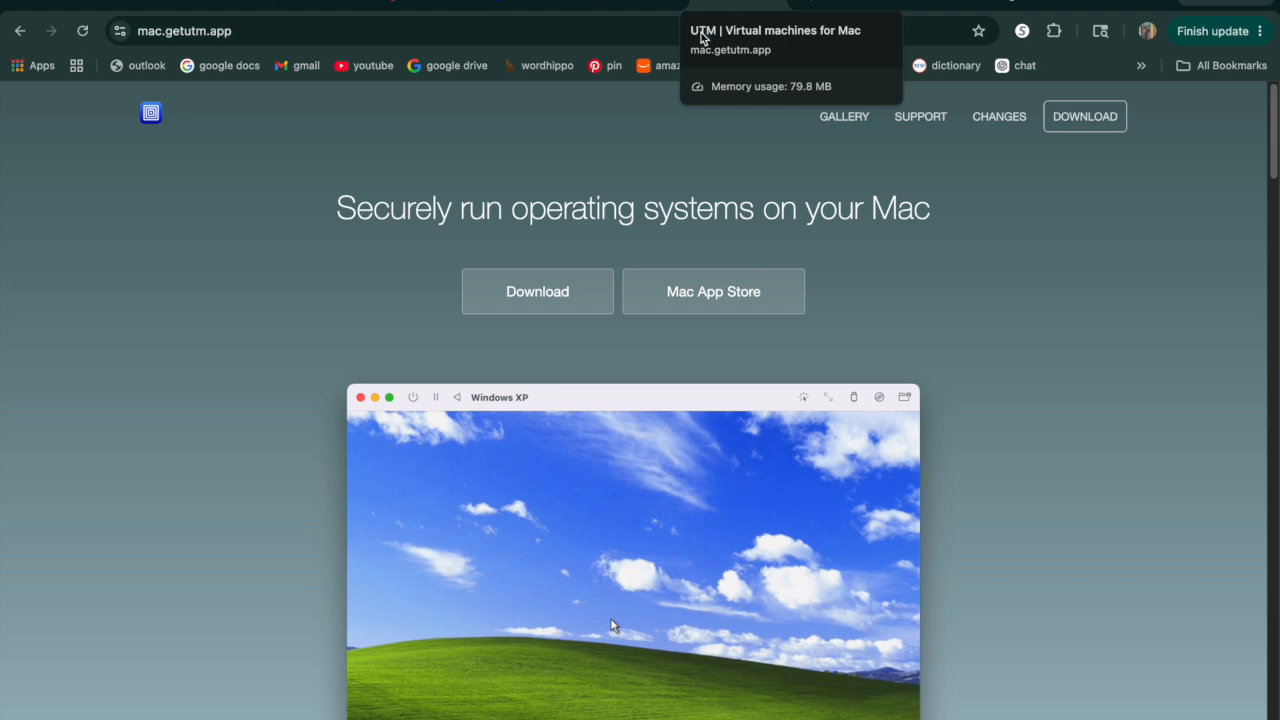
{"action": "left_click", "coordinate": [551, 294]}
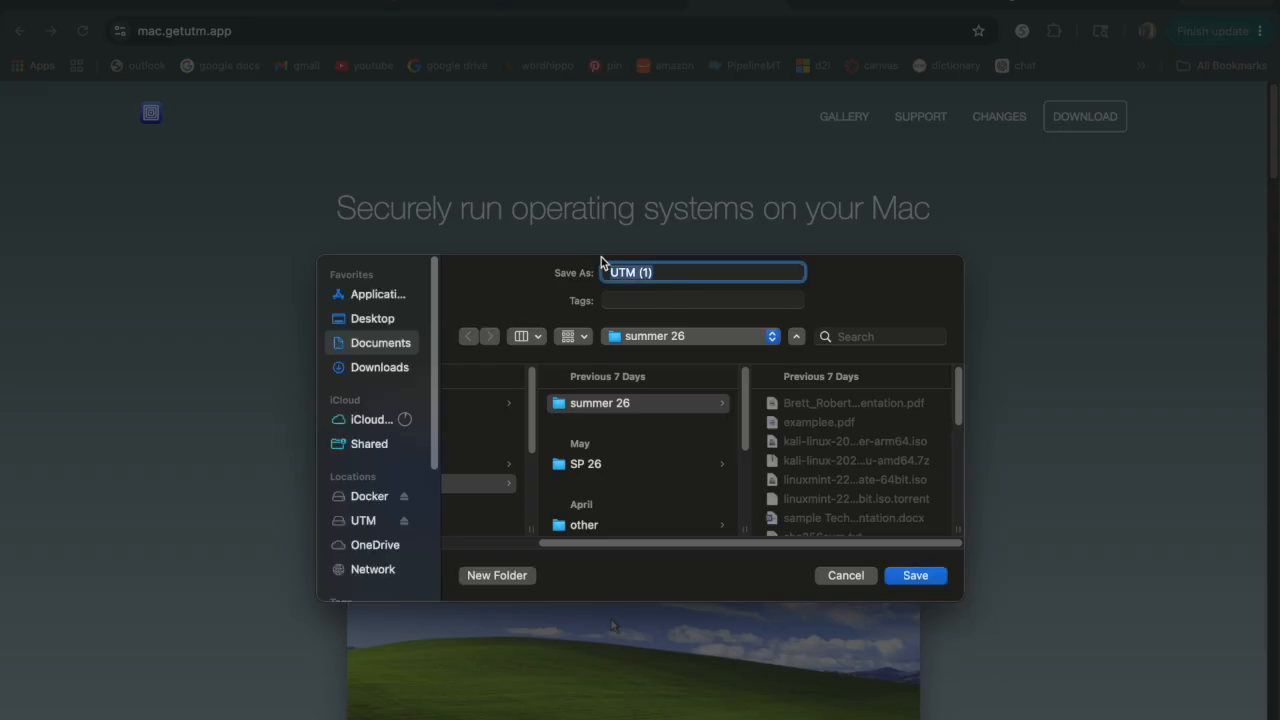
{"action": "left_click", "coordinate": [852, 578]}
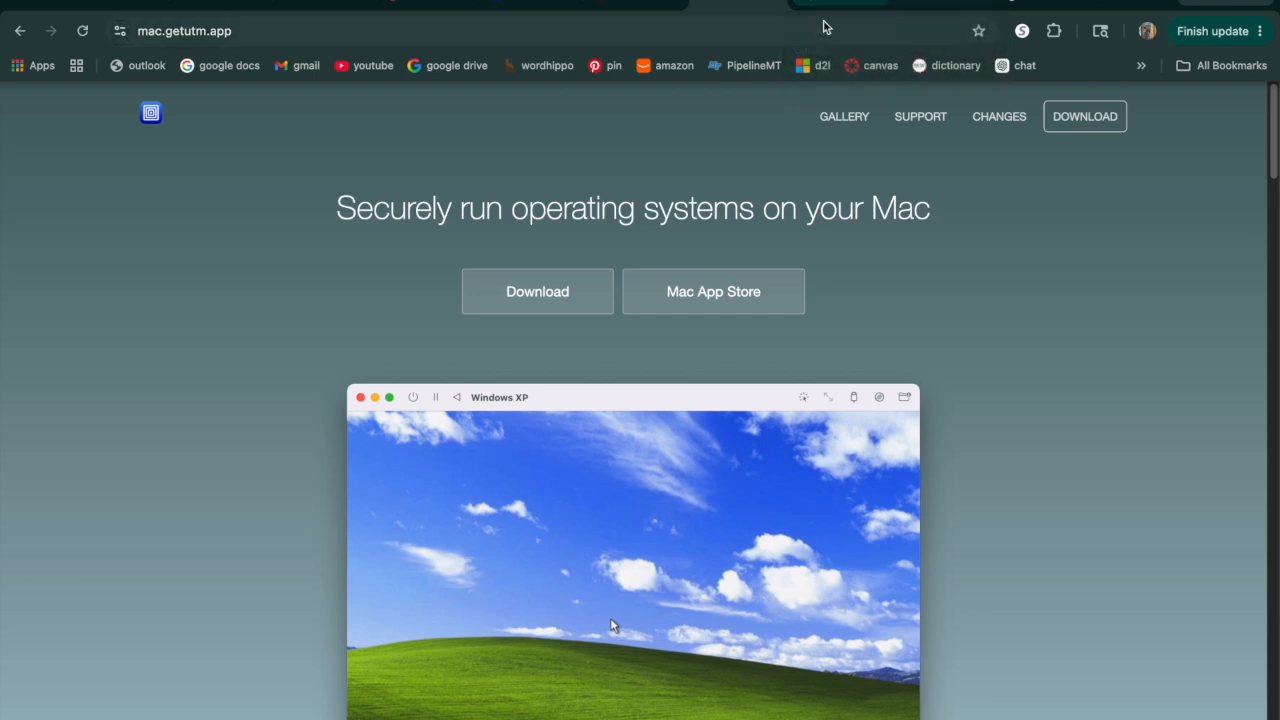
Browse the Get Kali page and open its Installer Images section.
{"action": "left_click", "coordinate": [820, 5]}
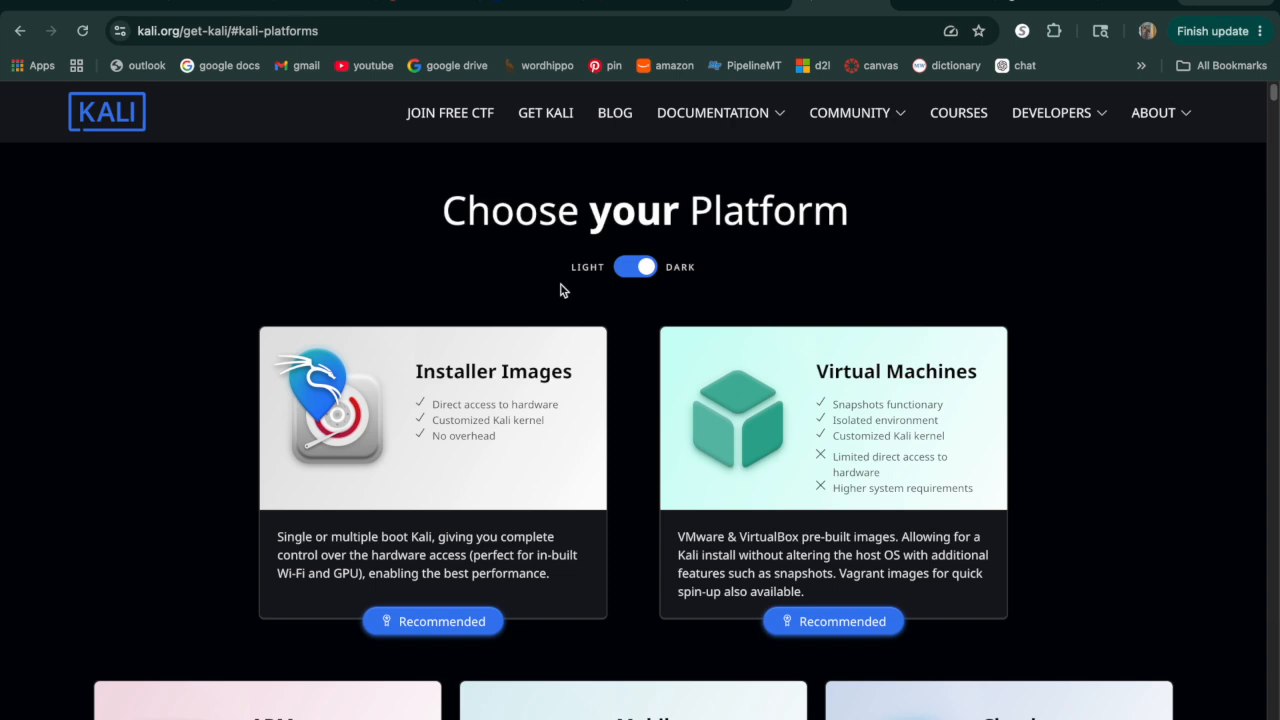
{"action": "scroll", "coordinate": [623, 449], "scroll_direction": "down", "scroll_amount": 2}
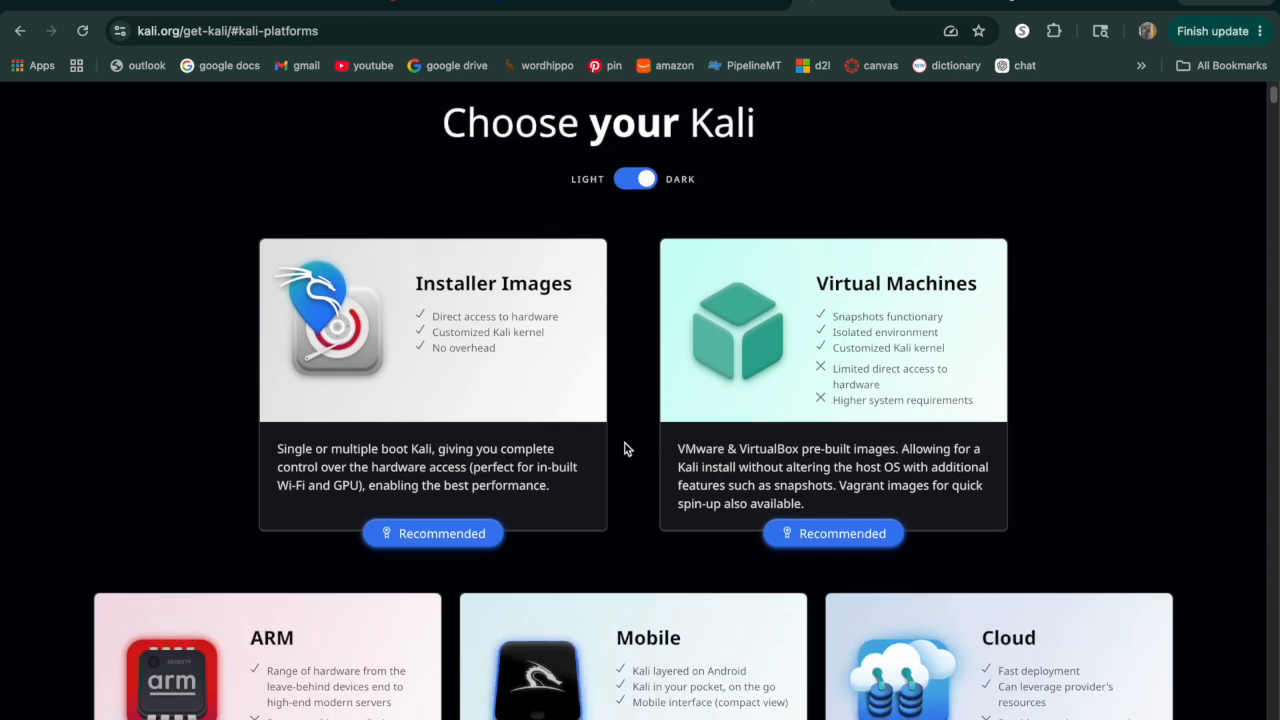
{"action": "scroll", "coordinate": [647, 561], "scroll_direction": "up", "scroll_amount": 2}
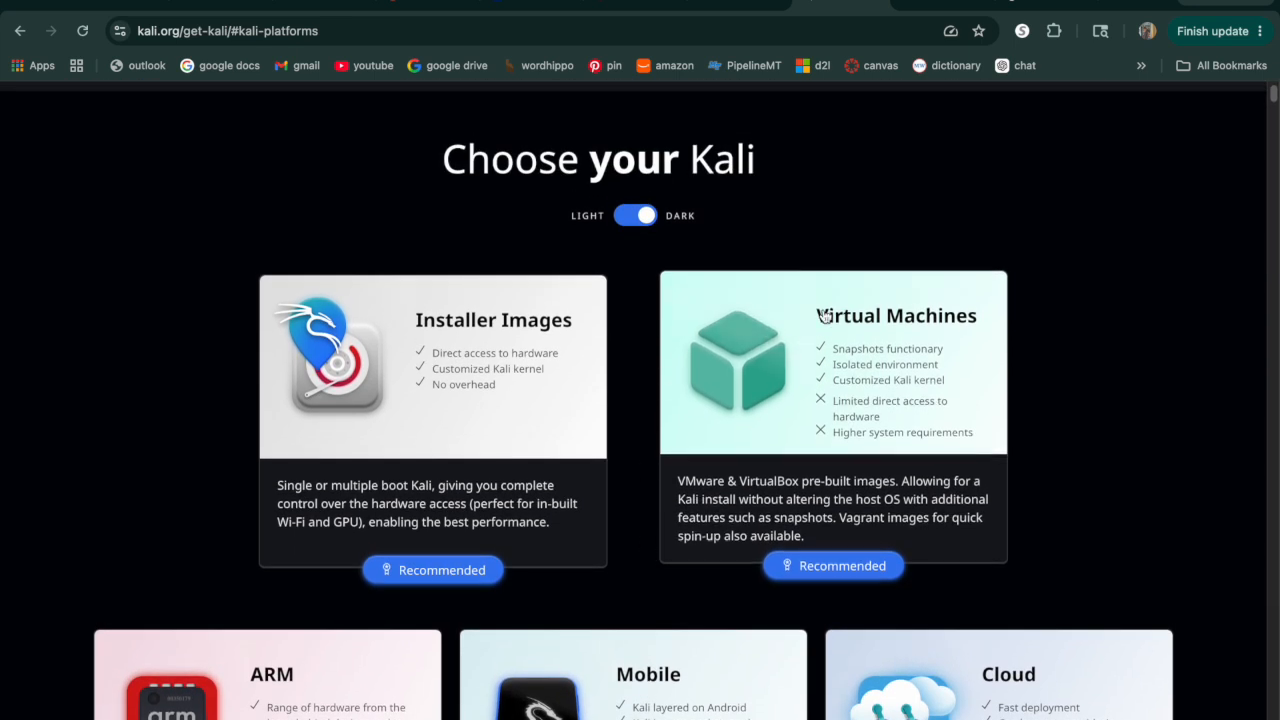
{"action": "scroll", "coordinate": [573, 597], "scroll_direction": "down", "scroll_amount": 5}
{"action": "scroll", "coordinate": [571, 597], "scroll_direction": "up", "scroll_amount": 6}
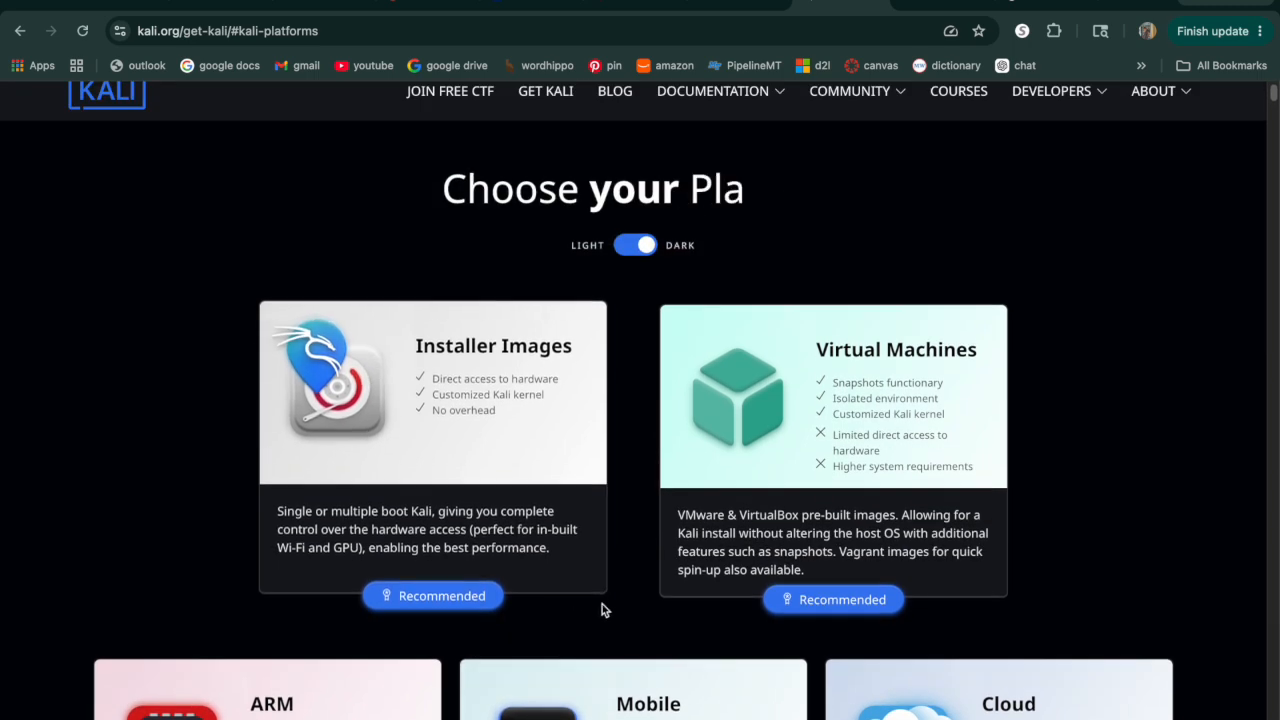
{"action": "scroll", "coordinate": [615, 625], "scroll_direction": "up", "scroll_amount": 1}
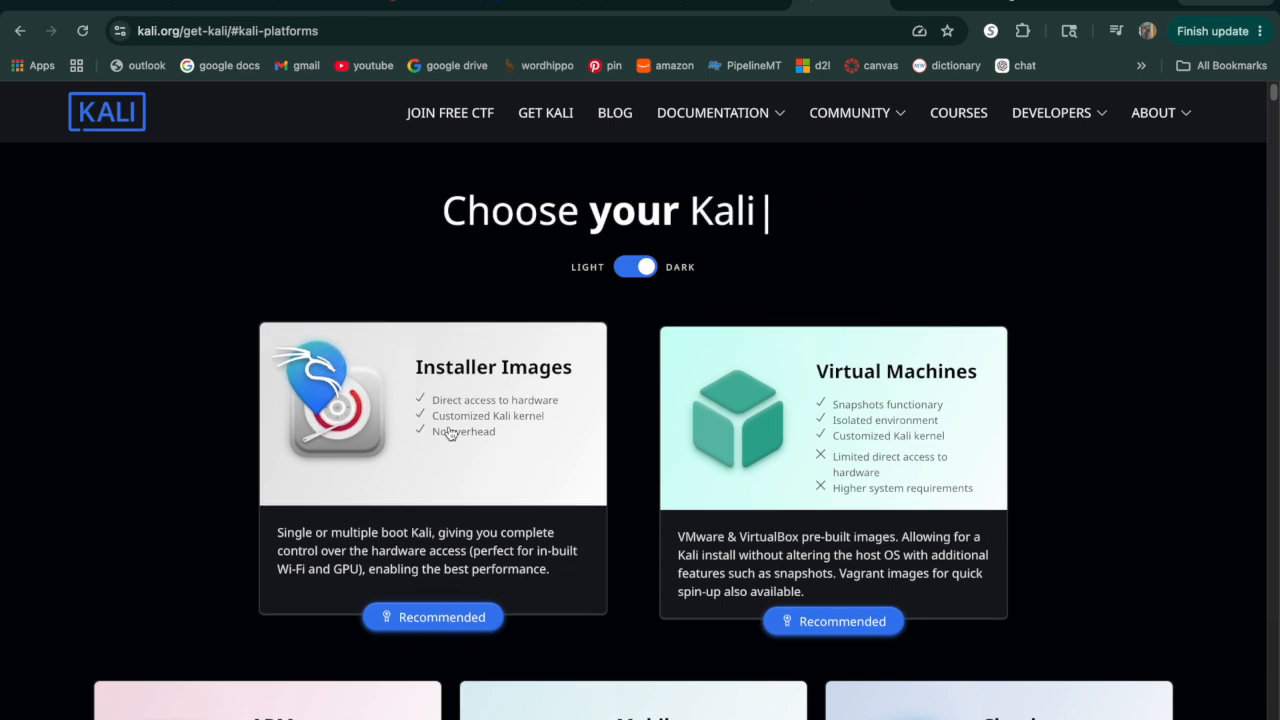
{"action": "left_click", "coordinate": [495, 489]}
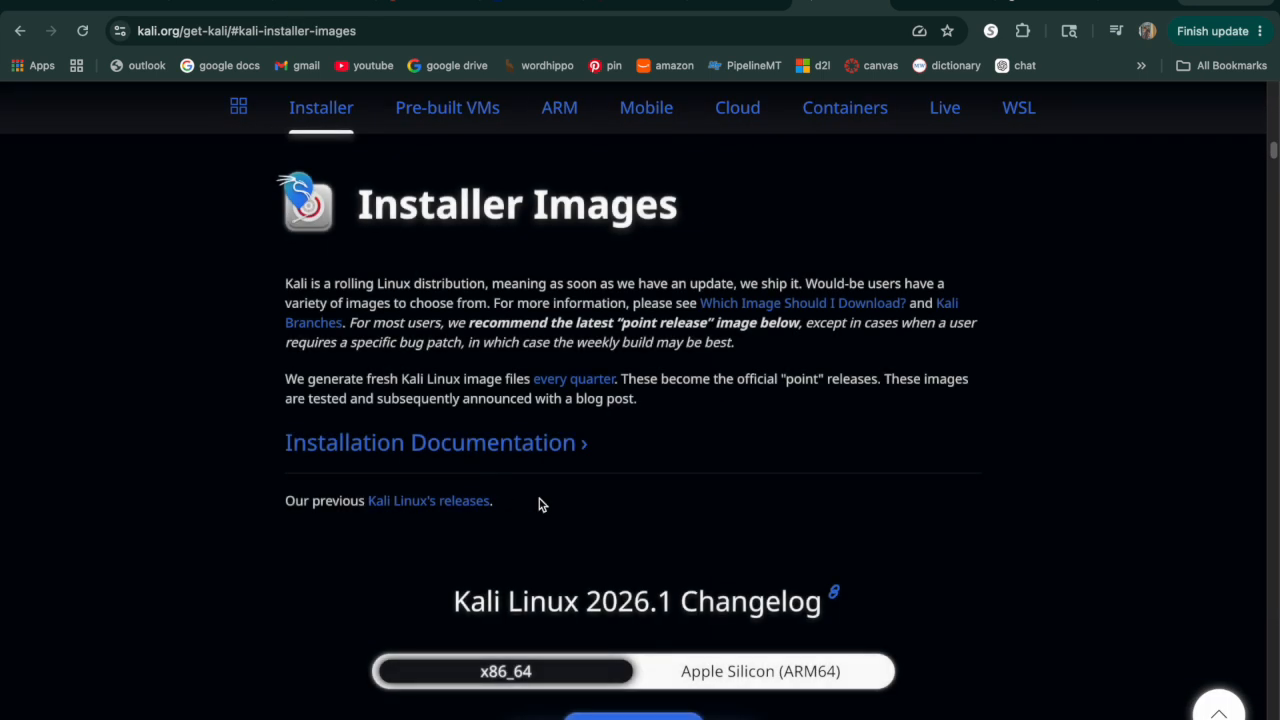
Pick Apple Silicon (ARM64) and start the 2026.1 installer download, then cancel the save.
{"action": "scroll", "coordinate": [637, 548], "scroll_direction": "down", "scroll_amount": 1}
{"action": "scroll", "coordinate": [637, 551], "scroll_direction": "down", "scroll_amount": 5}
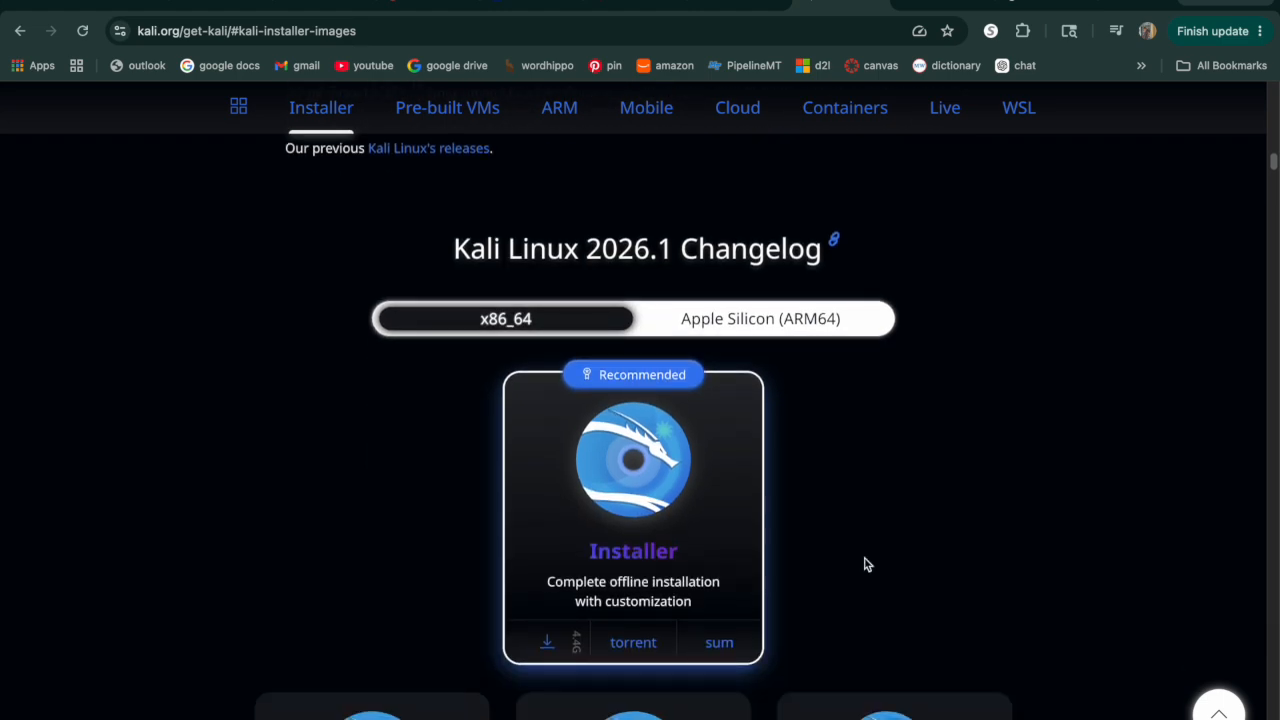
{"action": "scroll", "coordinate": [866, 566], "scroll_direction": "down", "scroll_amount": 2}
{"action": "scroll", "coordinate": [889, 391], "scroll_direction": "up", "scroll_amount": 3}
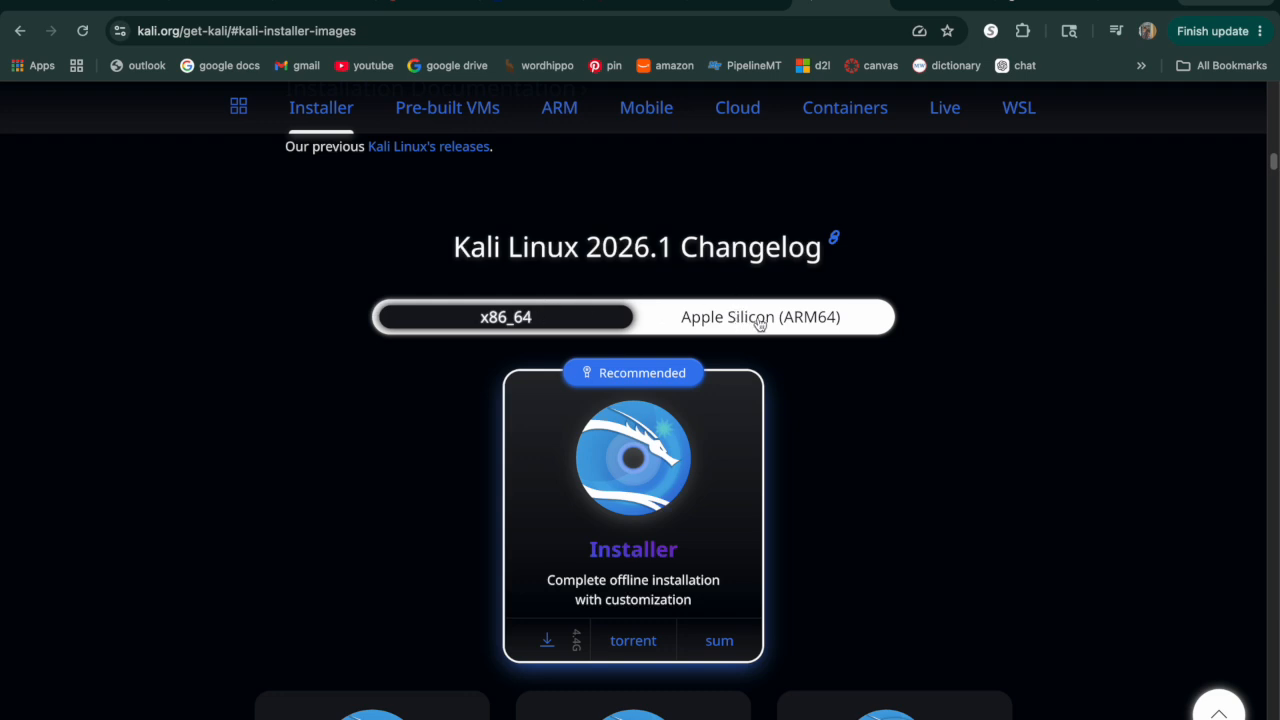
{"action": "left_click", "coordinate": [760, 322]}
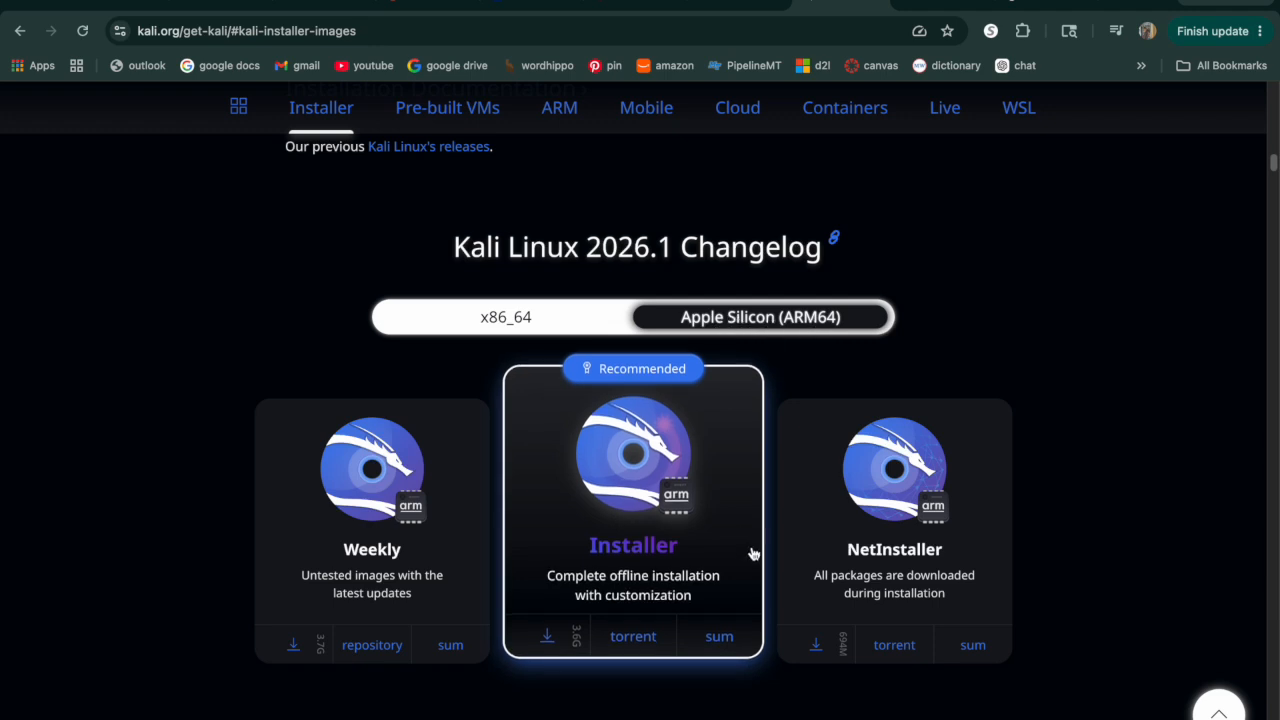
{"action": "left_click", "coordinate": [703, 551]}
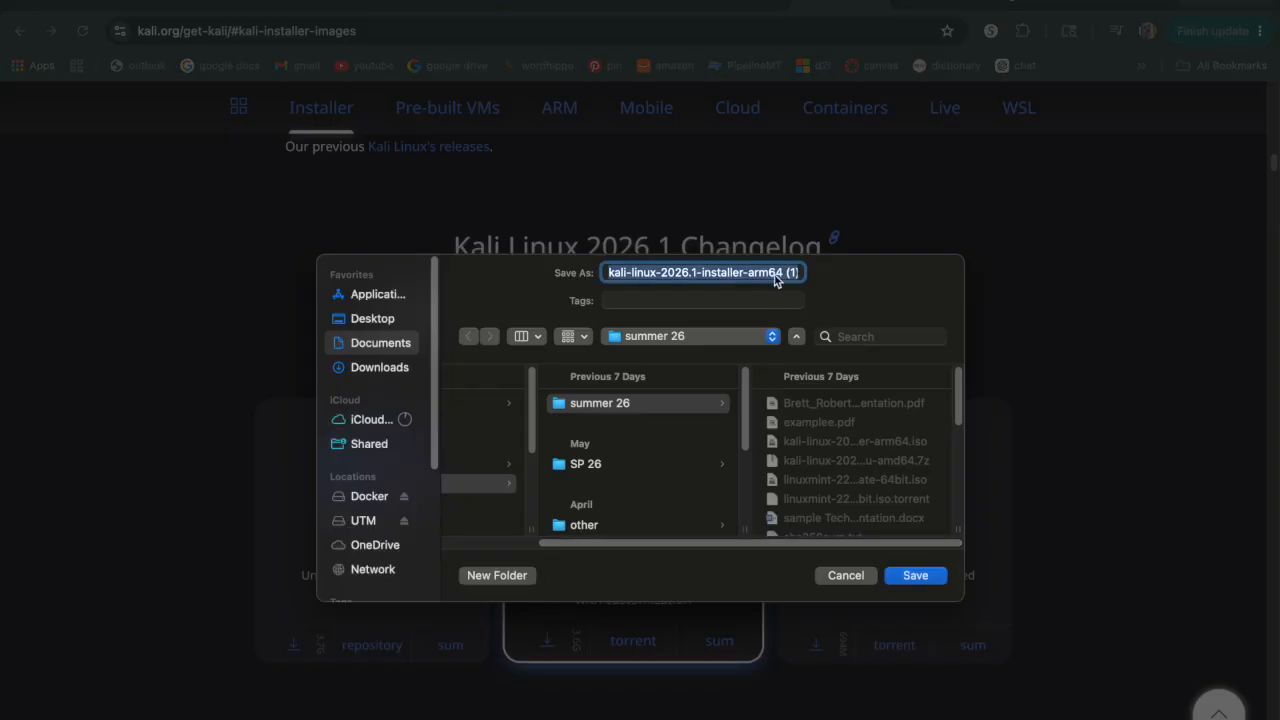
{"action": "left_click", "coordinate": [846, 576]}
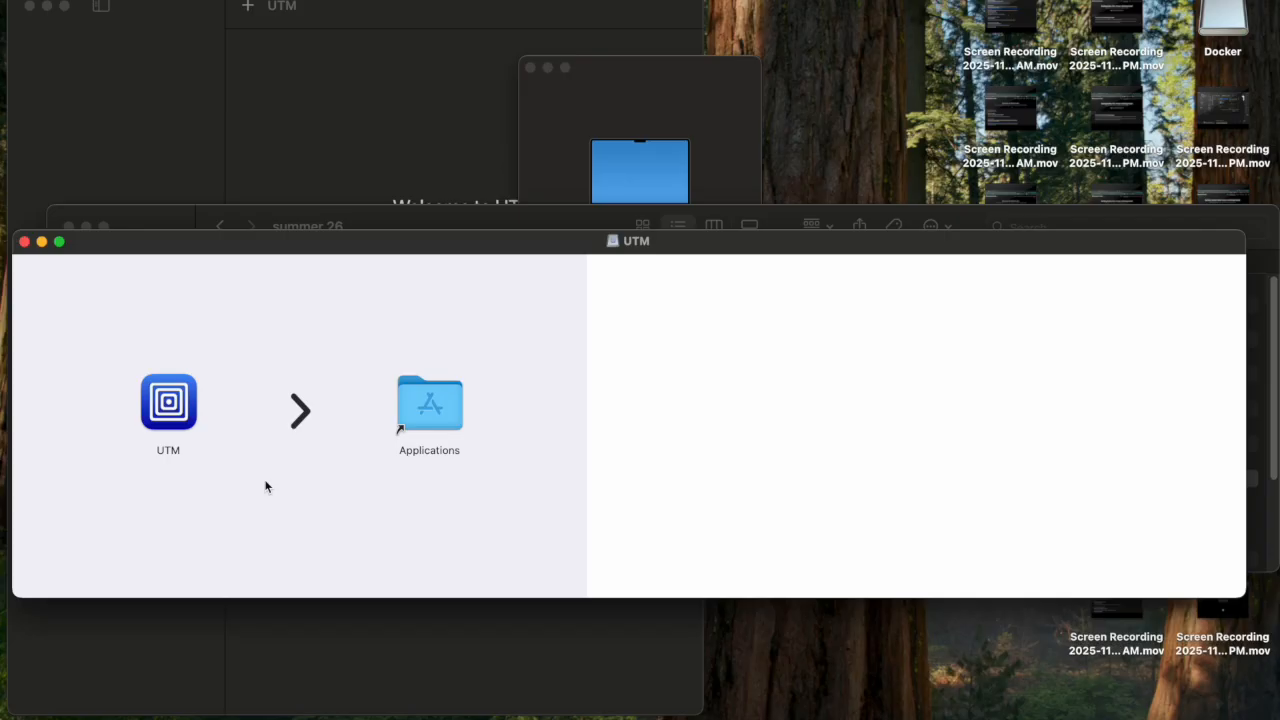
Copy UTM into Applications, close the disk image, and launch UTM through Spotlight search 'utm'.
{"action": "left_click_drag", "start_coordinate": [181, 412], "coordinate": [205, 411]}
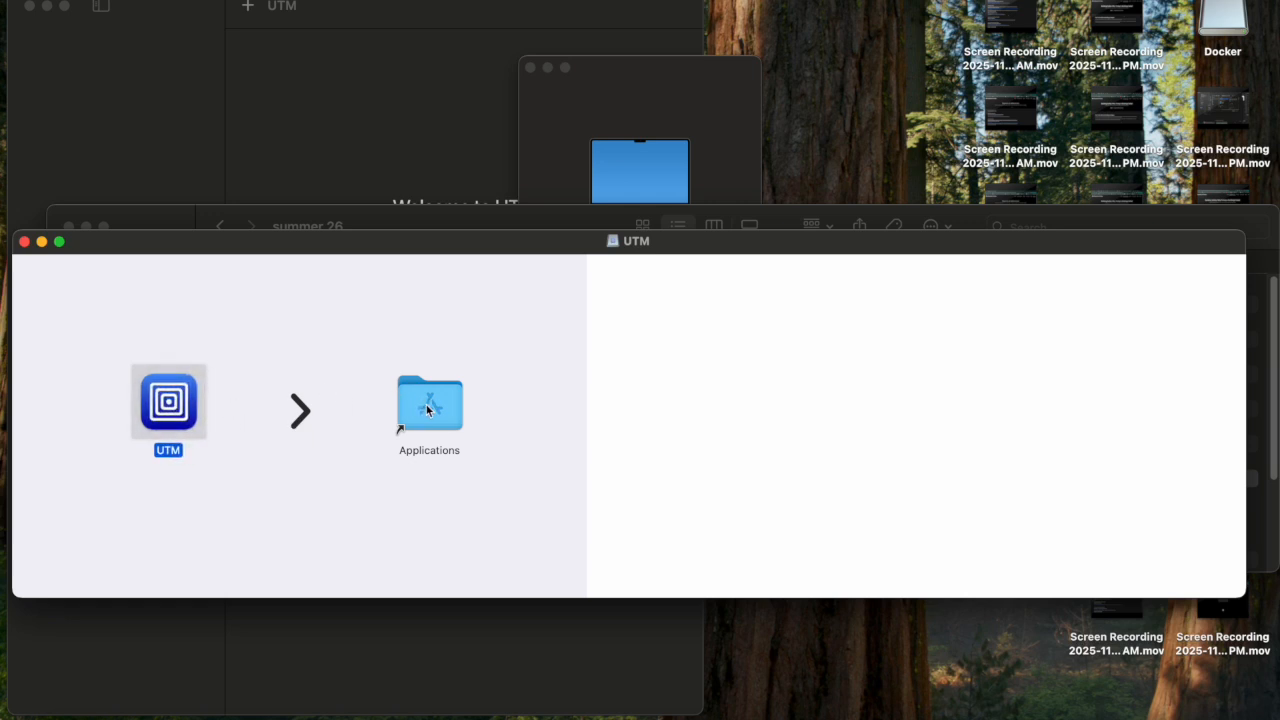
{"action": "left_click", "coordinate": [24, 241]}
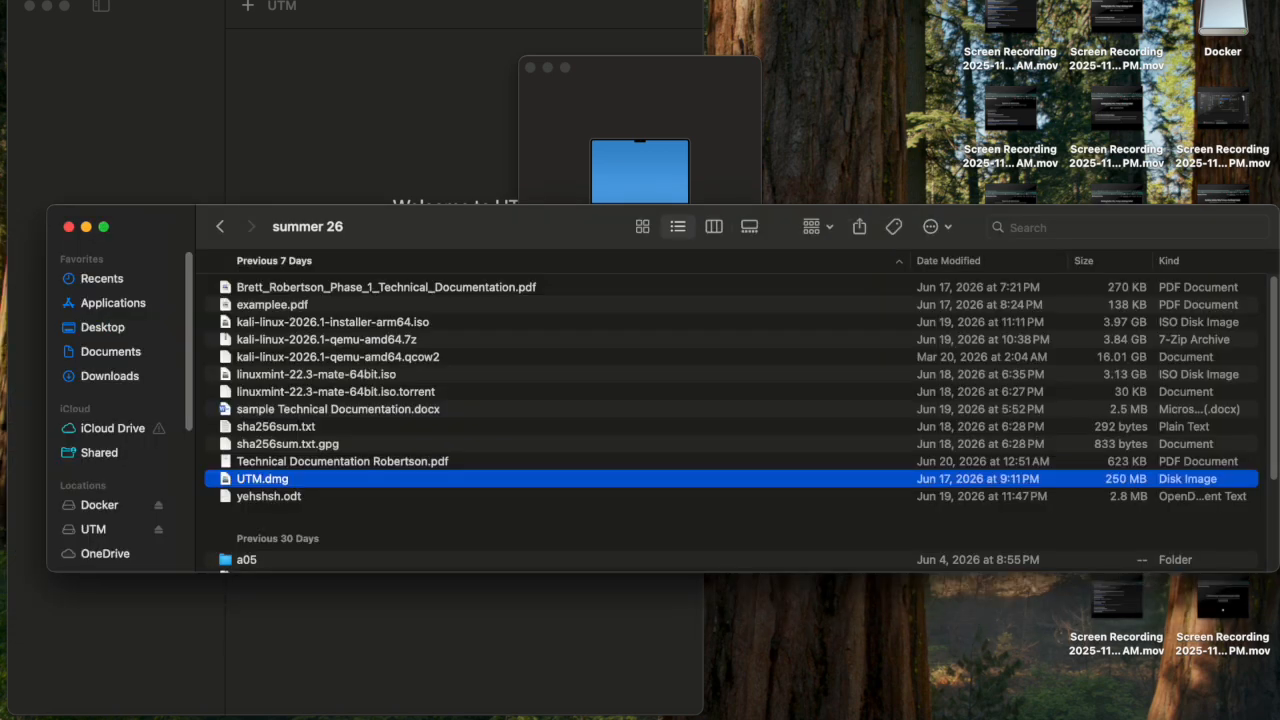
{"action": "key", "text": "super+space"}
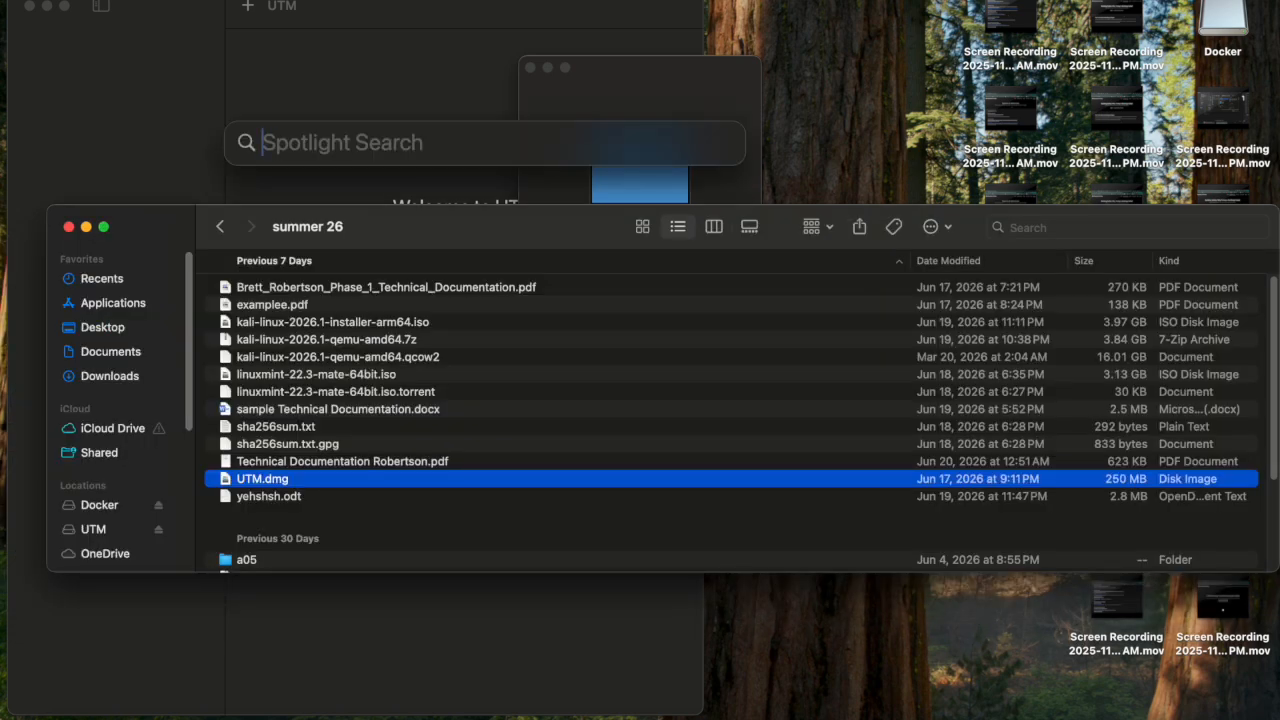
{"action": "type", "text": "utm"}
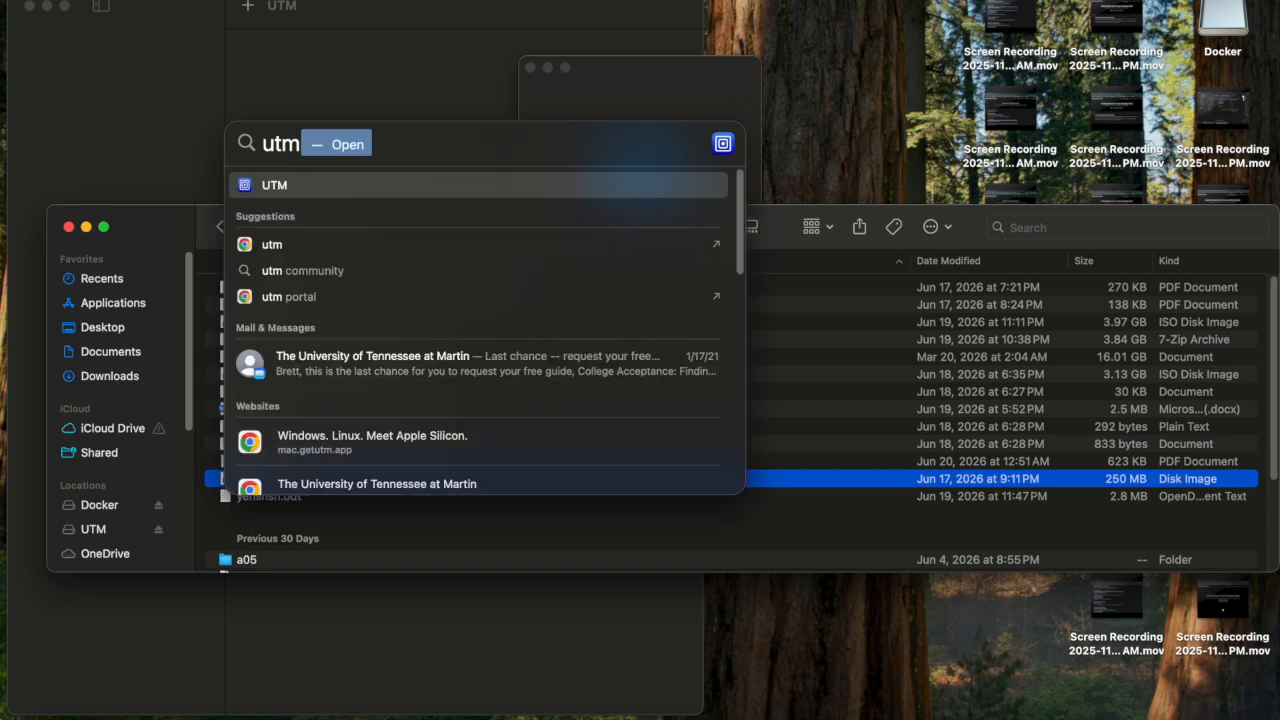
{"action": "key", "text": "Return"}
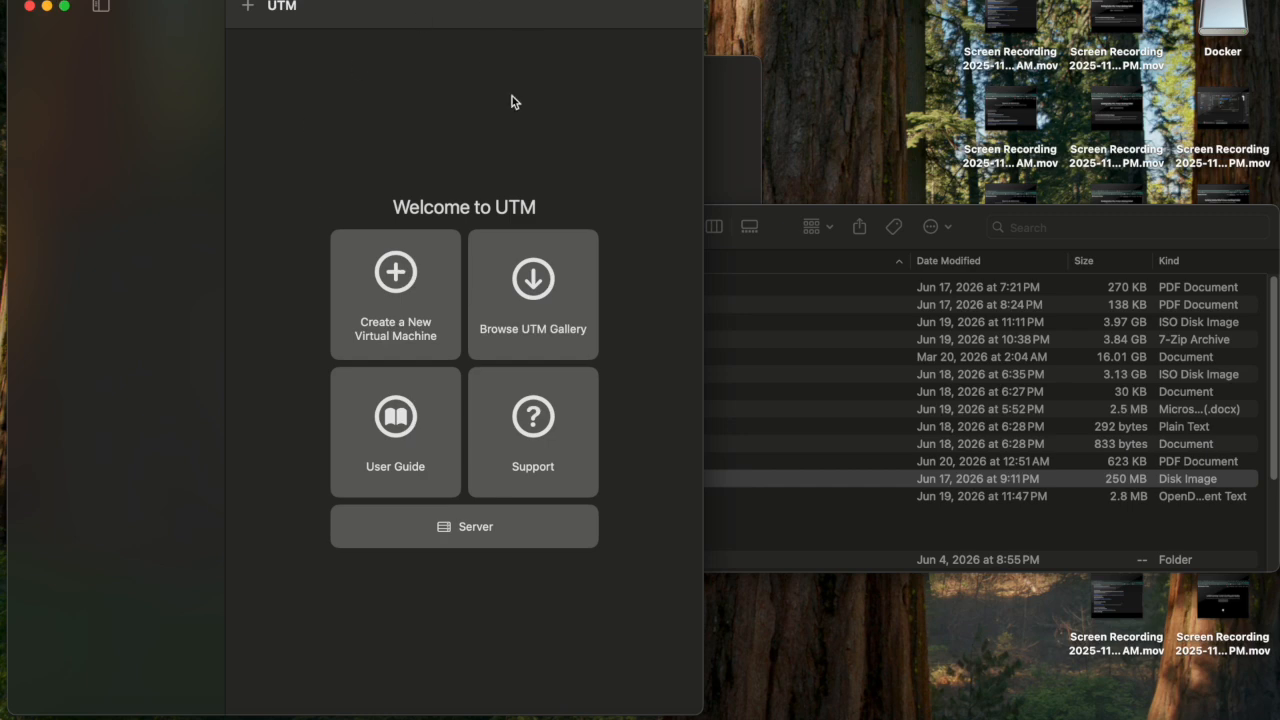
{"action": "left_click_drag", "start_coordinate": [407, 24], "coordinate": [660, 22]}
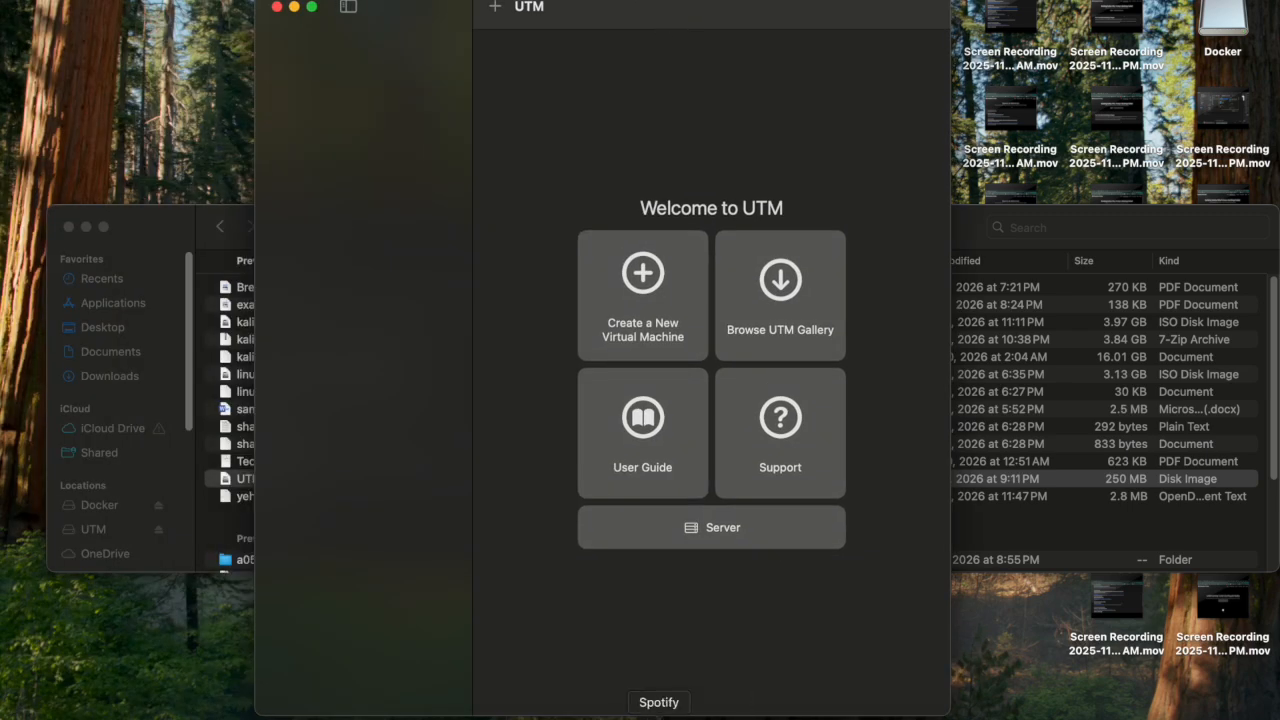
Bring back the Licensing Specifics and Limitations slide (Apache 2.0, $9.99 App Store).
{"action": "left_click", "coordinate": [624, 718]}
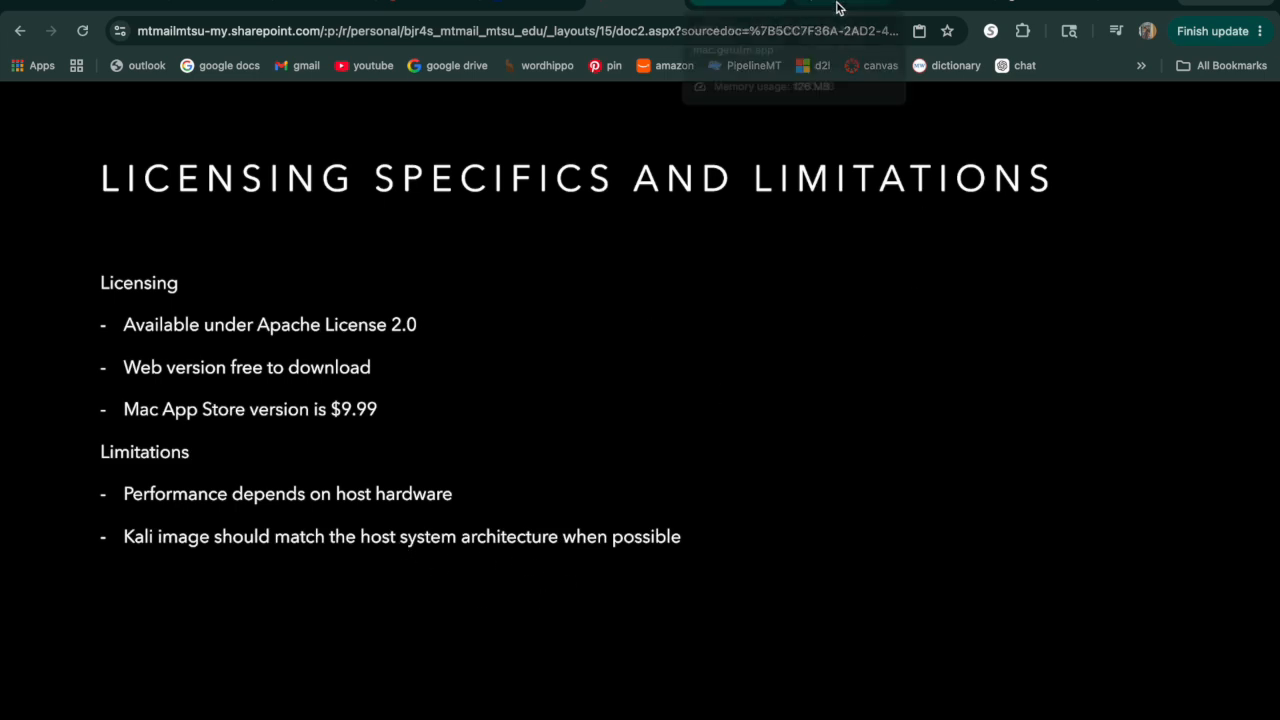
Show the UTM Installation Process slide, then start a new virtual machine from UTM's welcome window.
{"action": "left_click", "coordinate": [716, 455]}
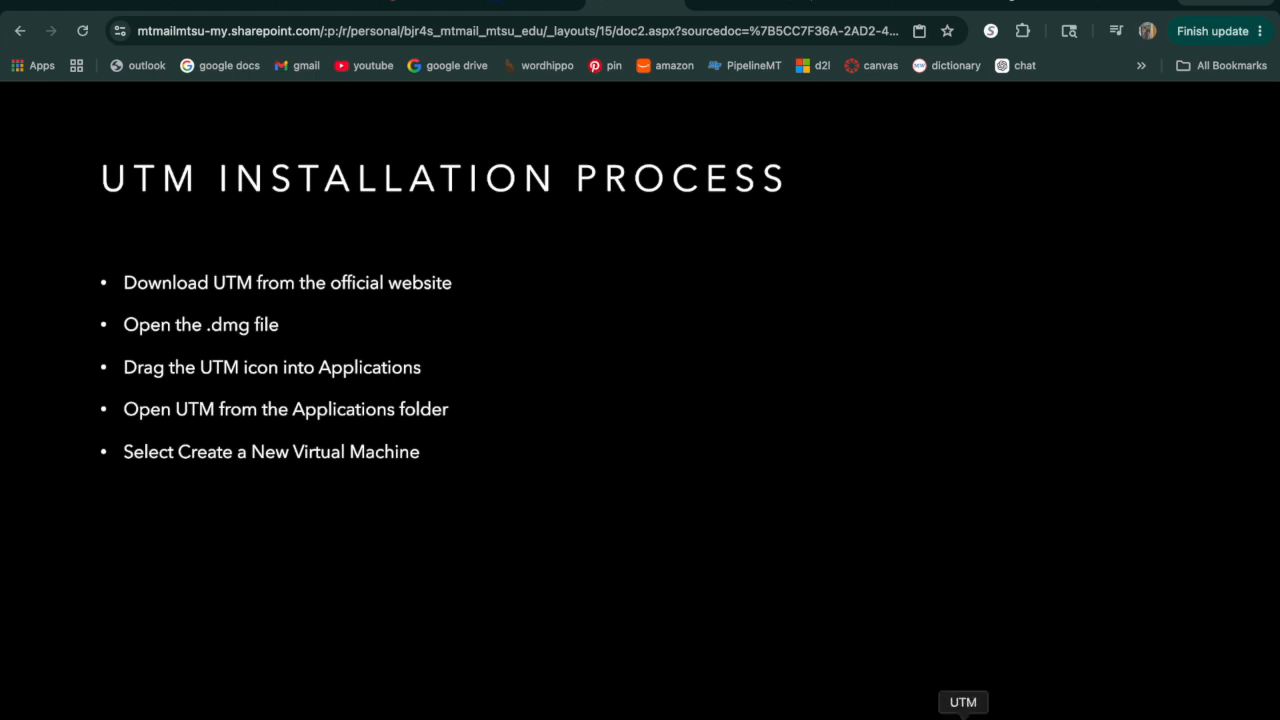
{"action": "left_click", "coordinate": [963, 712]}
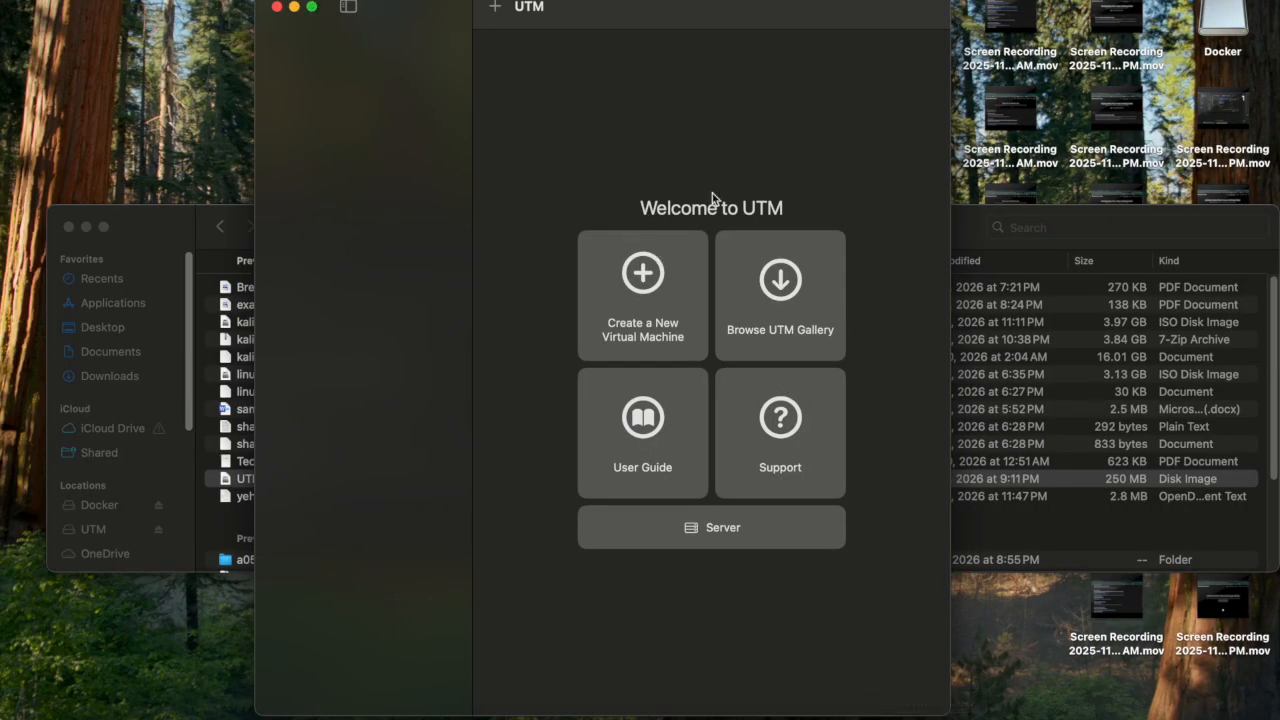
{"action": "left_click", "coordinate": [643, 280]}
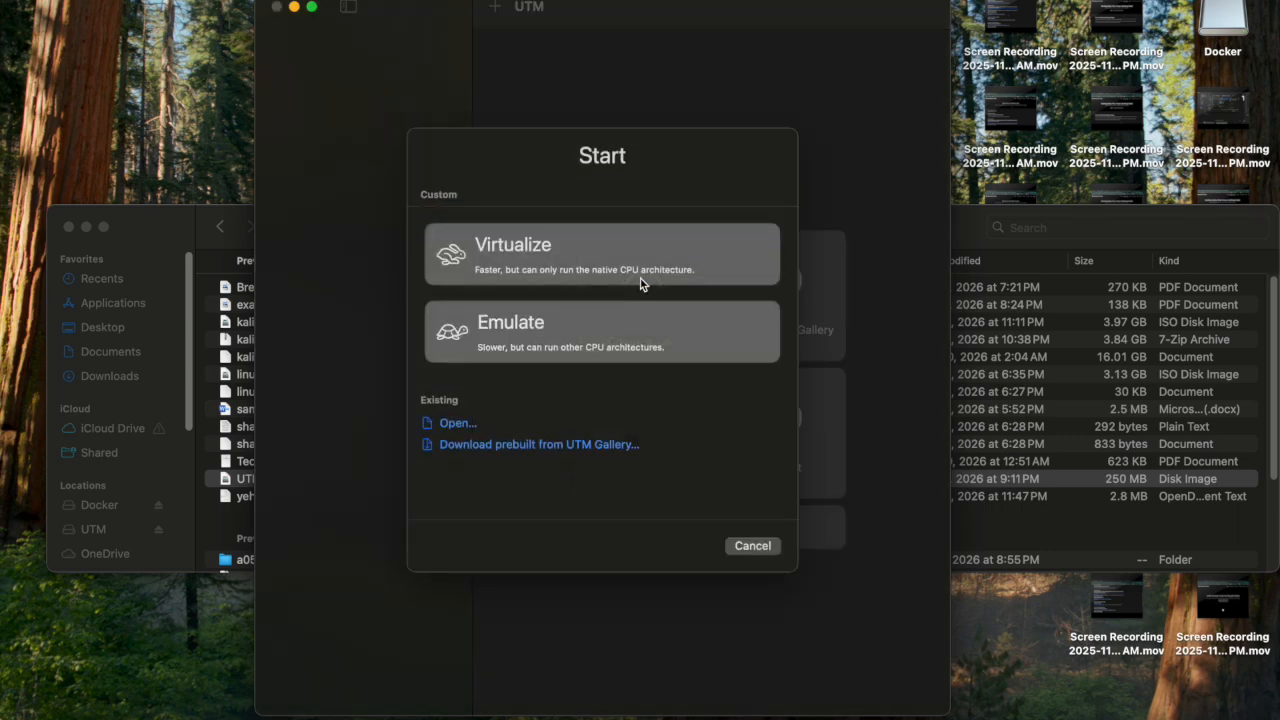
Choose Virtualize with a Linux guest and raise CPU cores to 8, keeping 4096 MiB memory.
{"action": "left_click", "coordinate": [549, 246]}
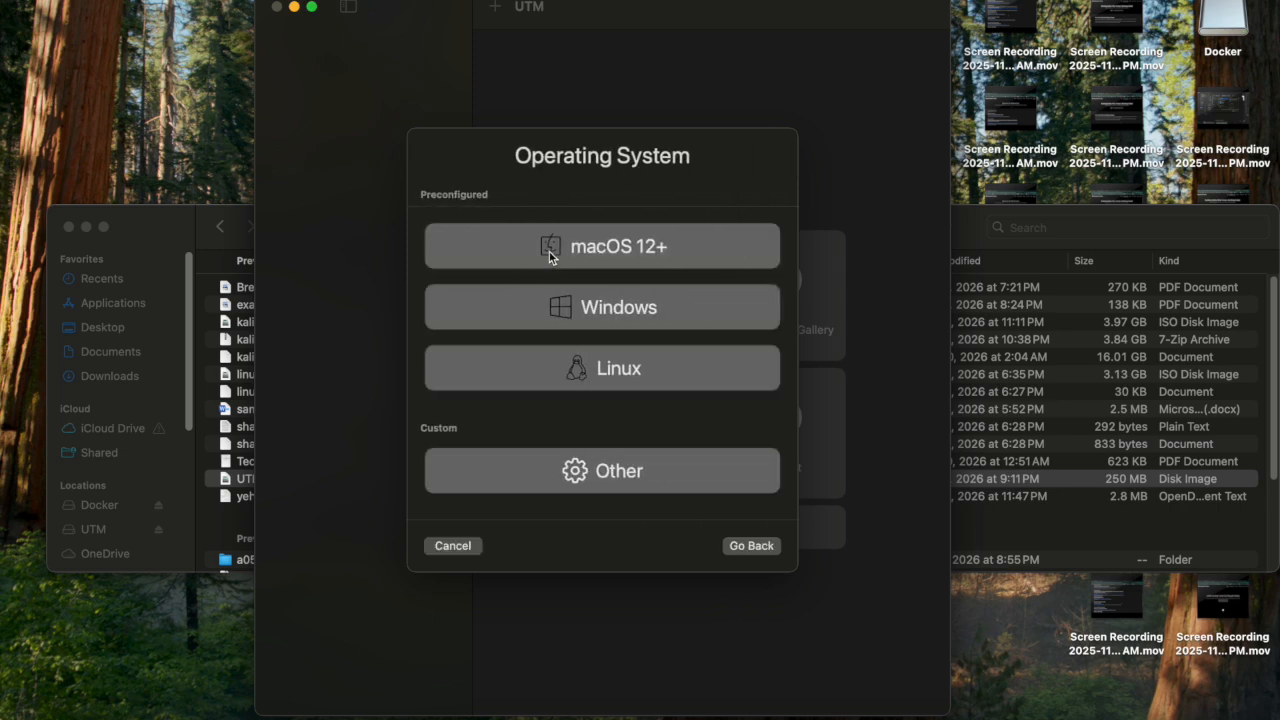
{"action": "left_click", "coordinate": [616, 374]}
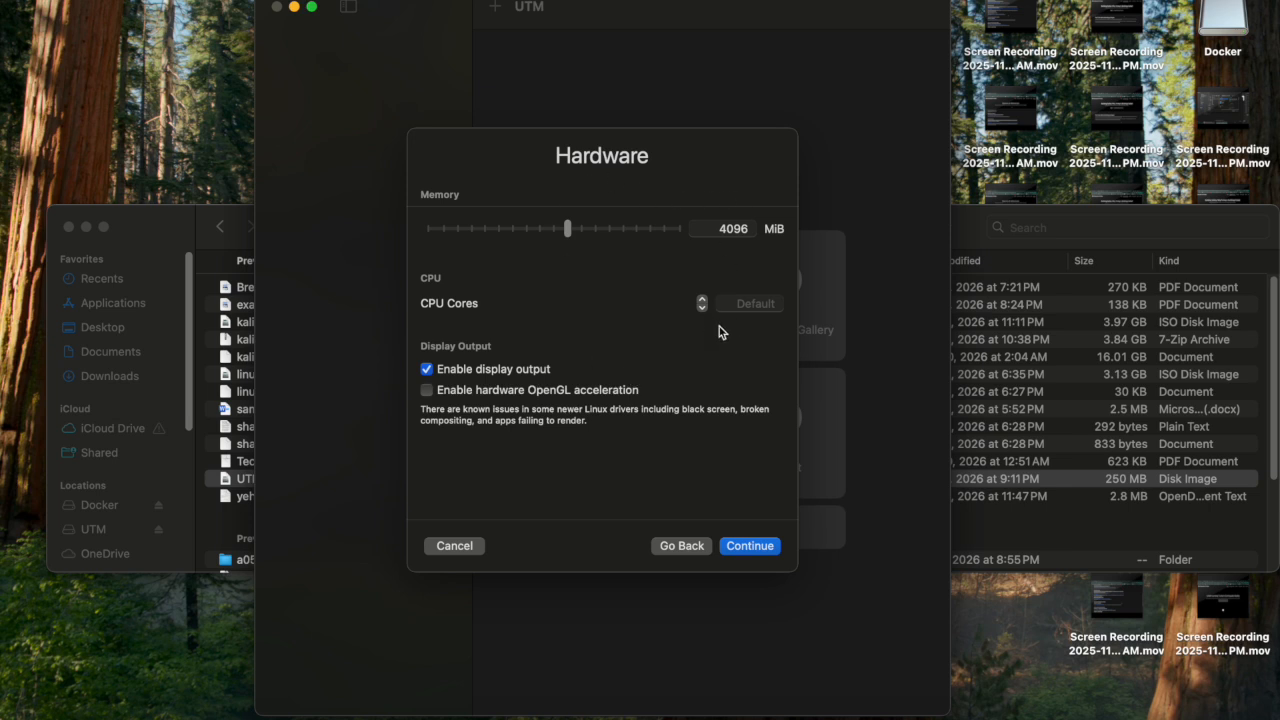
{"action": "left_click", "coordinate": [703, 300]}
{"action": "left_click", "coordinate": [703, 300]}
{"action": "left_click", "coordinate": [703, 300]}
{"action": "left_click", "coordinate": [703, 300]}
{"action": "left_click", "coordinate": [703, 300]}
{"action": "left_click", "coordinate": [703, 300]}
{"action": "left_click", "coordinate": [703, 300]}
{"action": "left_click", "coordinate": [703, 300]}
Boot the VM from kali-linux-2026.1-installer-arm64.iso picked from the summer 26 folder.
{"action": "left_click", "coordinate": [752, 548]}
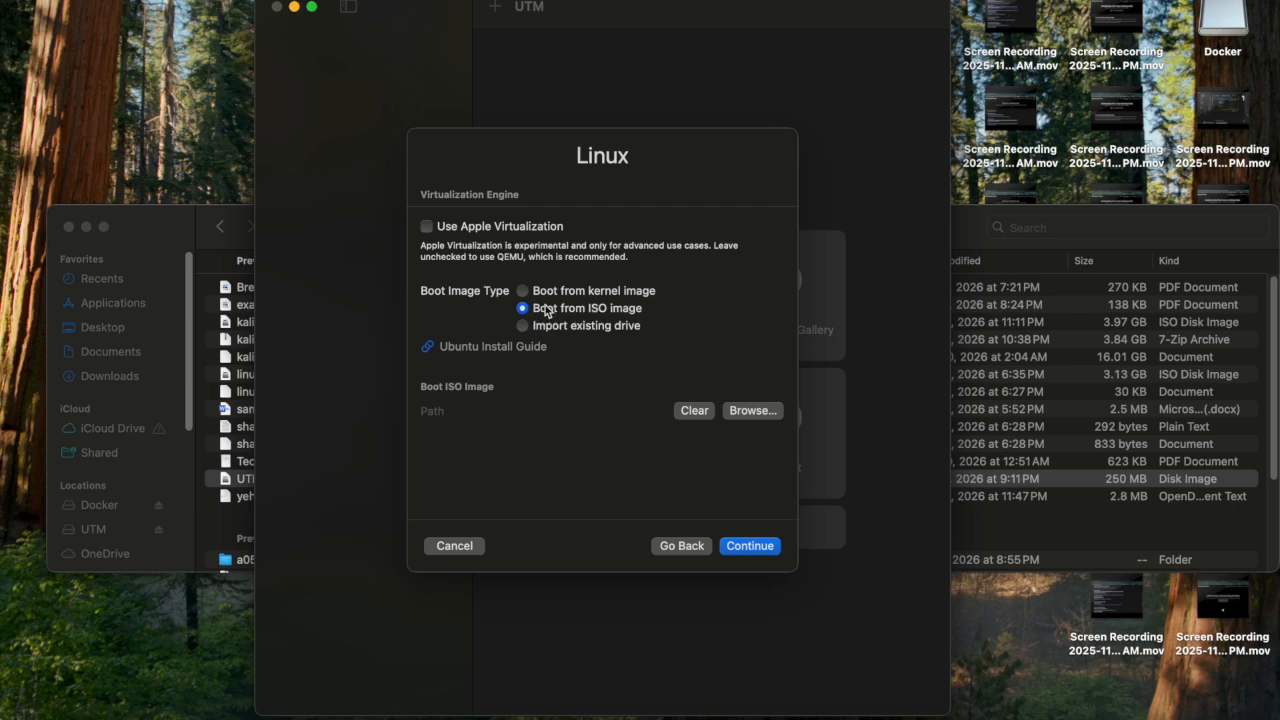
{"action": "left_click", "coordinate": [753, 411]}
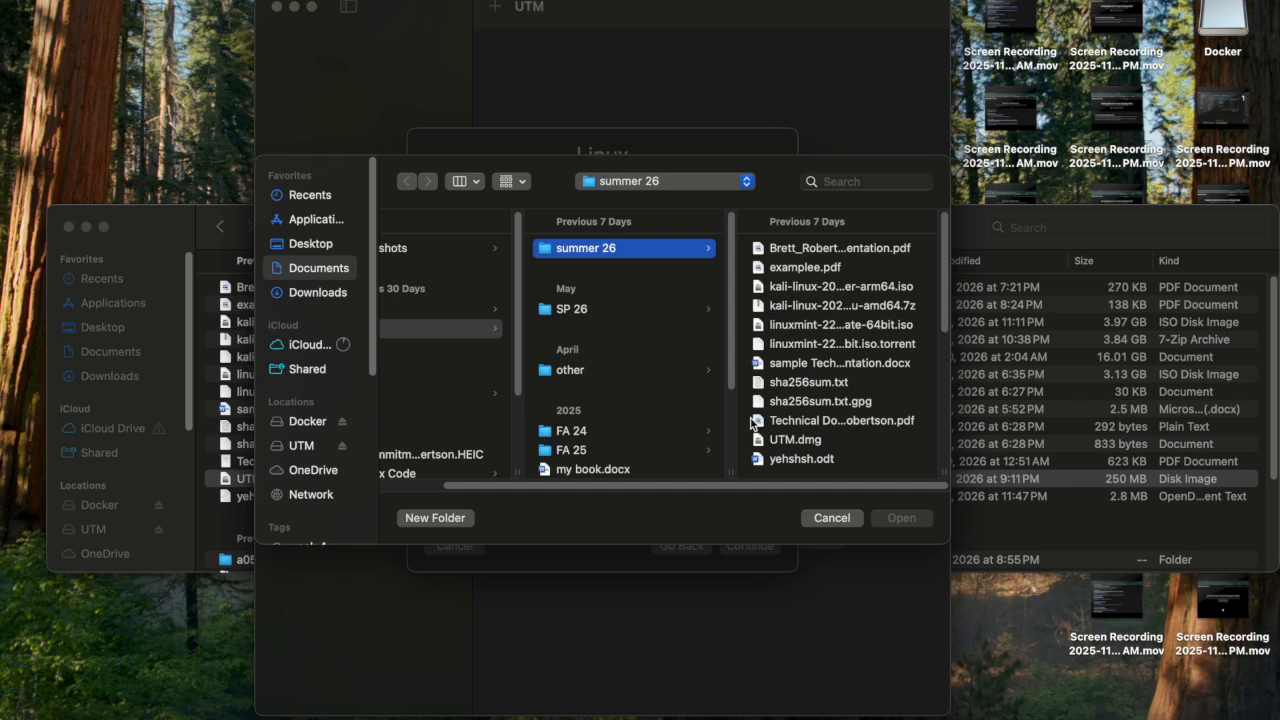
{"action": "scroll", "coordinate": [845, 368], "scroll_direction": "down", "scroll_amount": 3}
{"action": "scroll", "coordinate": [845, 368], "scroll_direction": "up", "scroll_amount": 3}
{"action": "scroll", "coordinate": [858, 446], "scroll_direction": "down", "scroll_amount": 2}
{"action": "scroll", "coordinate": [858, 446], "scroll_direction": "up", "scroll_amount": 2}
{"action": "left_click", "coordinate": [792, 290]}
{"action": "left_click", "coordinate": [901, 517]}
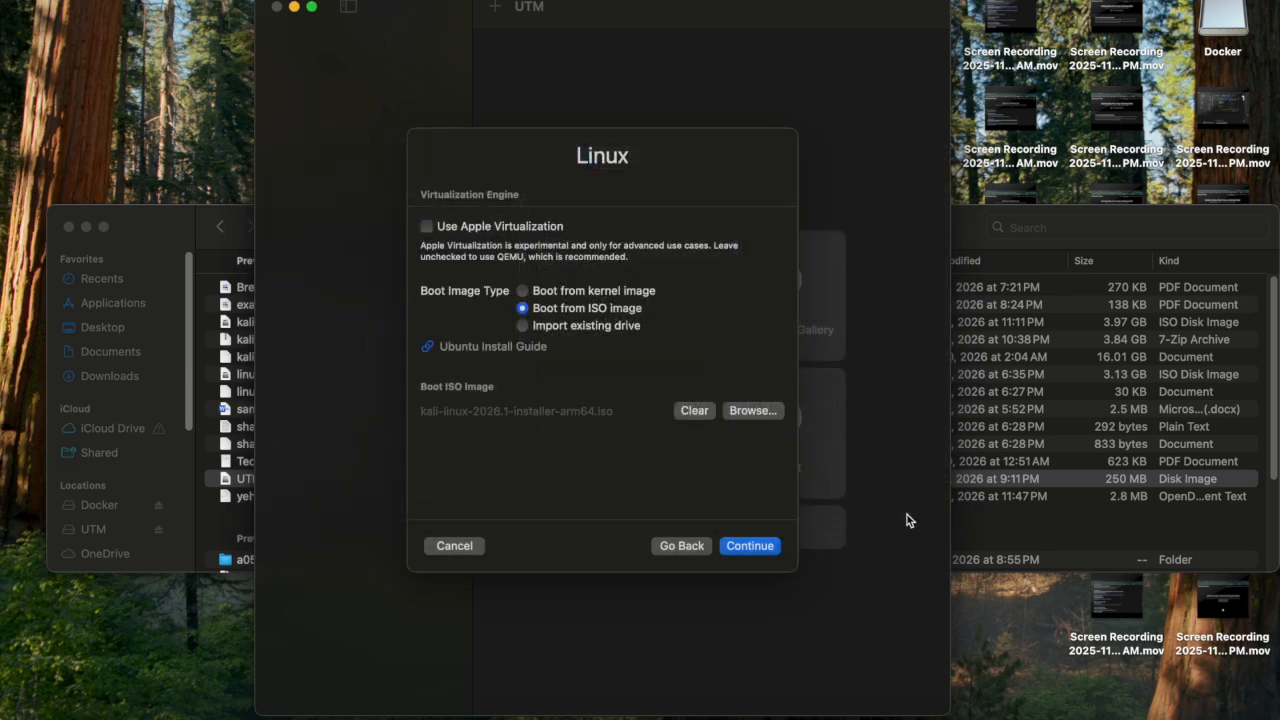
Keep the 64 GiB drive, skip the shared directory, and review the VM summary.
{"action": "left_click", "coordinate": [762, 545]}
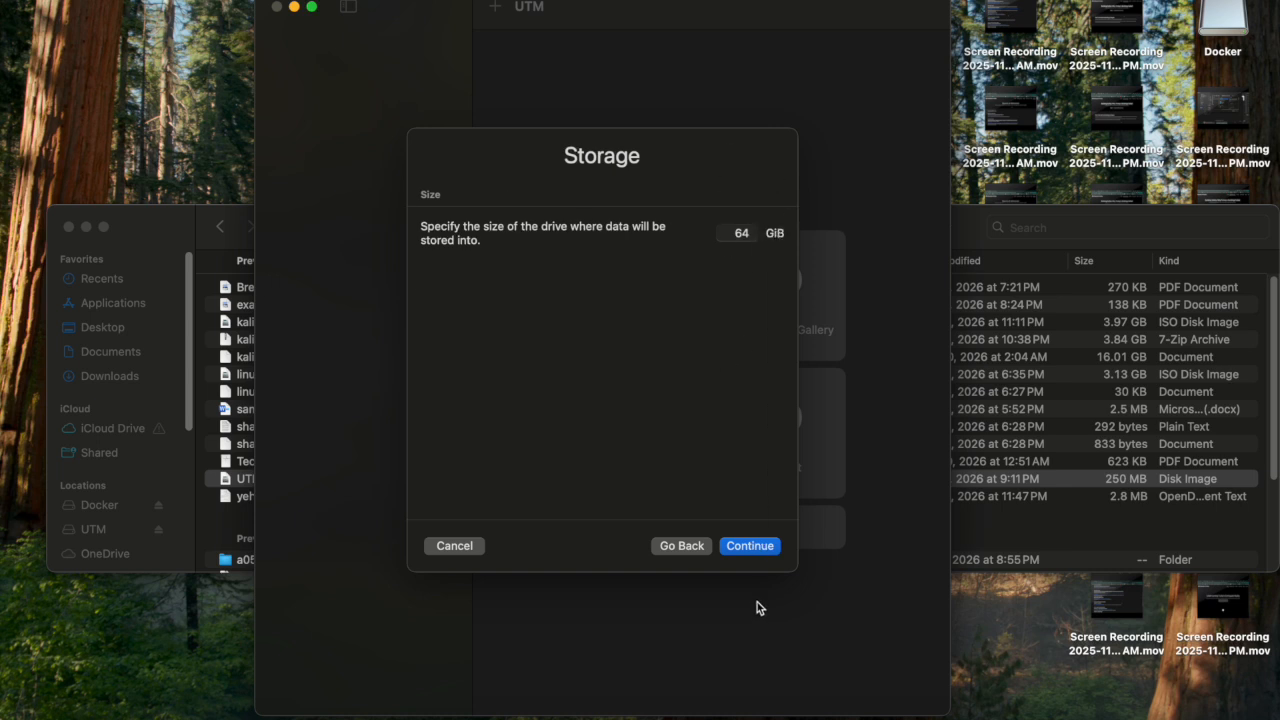
{"action": "left_click", "coordinate": [762, 548]}
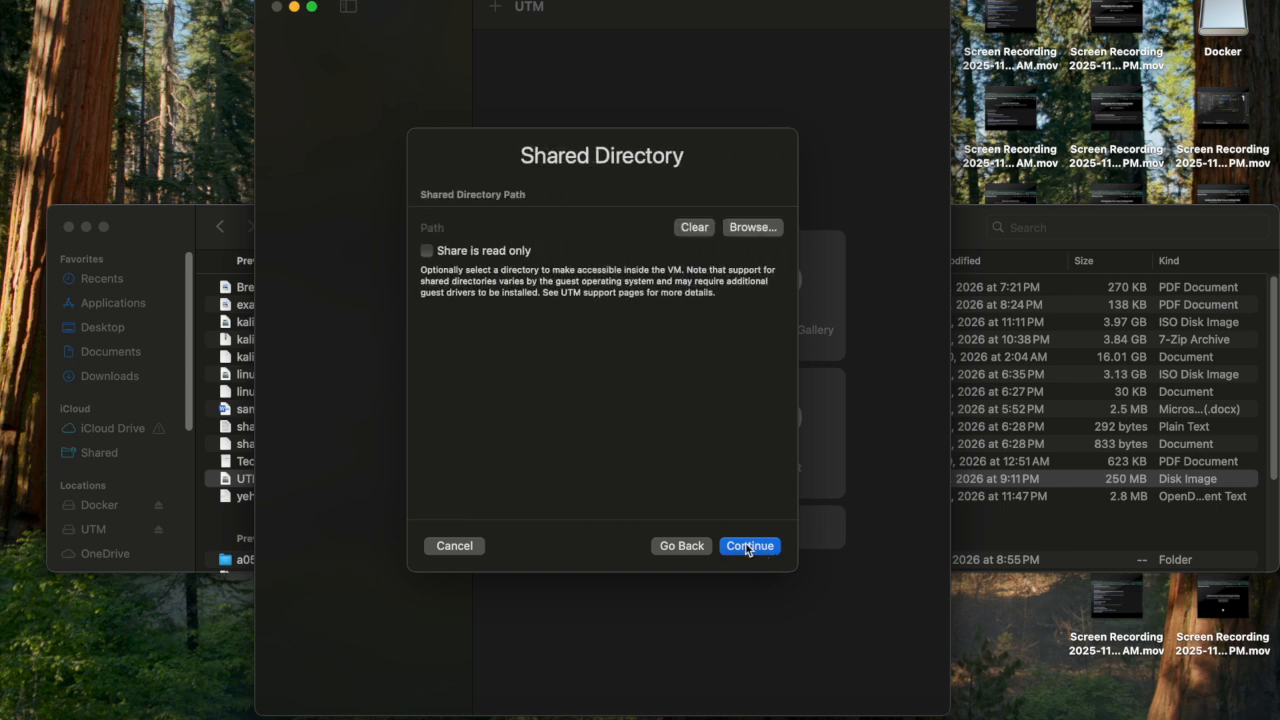
{"action": "left_click", "coordinate": [758, 550]}
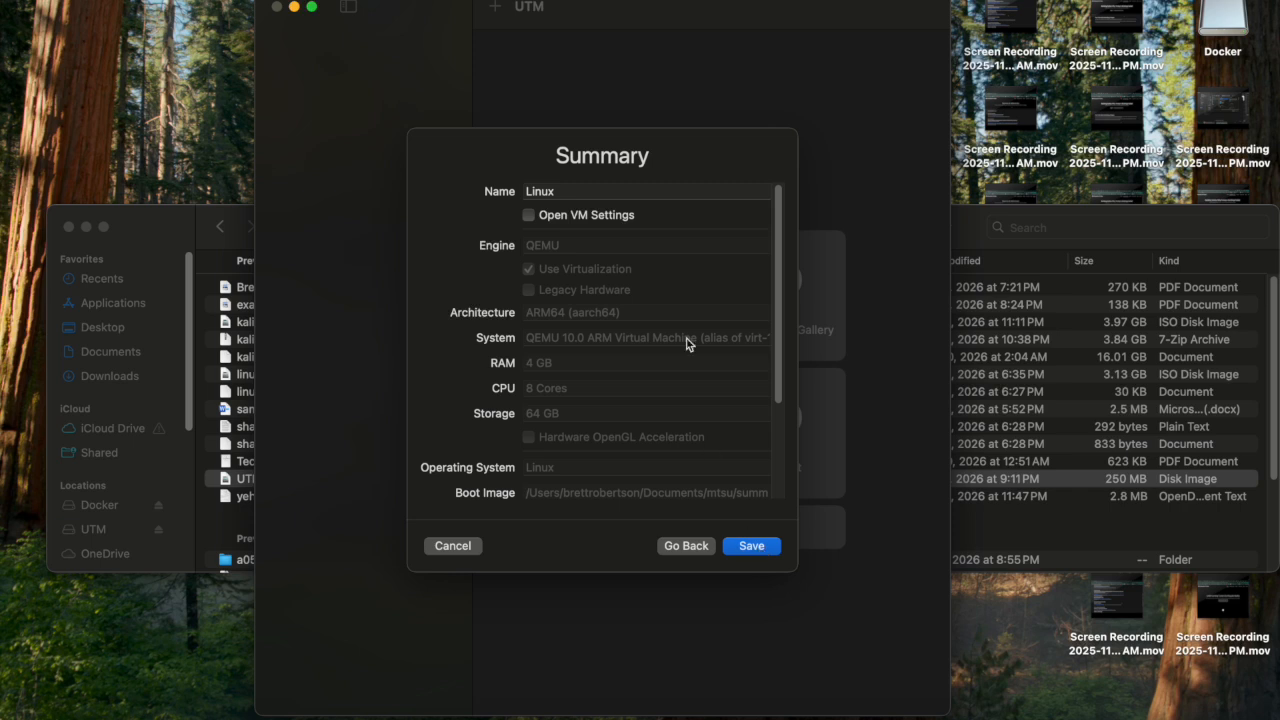
{"action": "scroll", "coordinate": [680, 400], "scroll_direction": "down", "scroll_amount": 5}
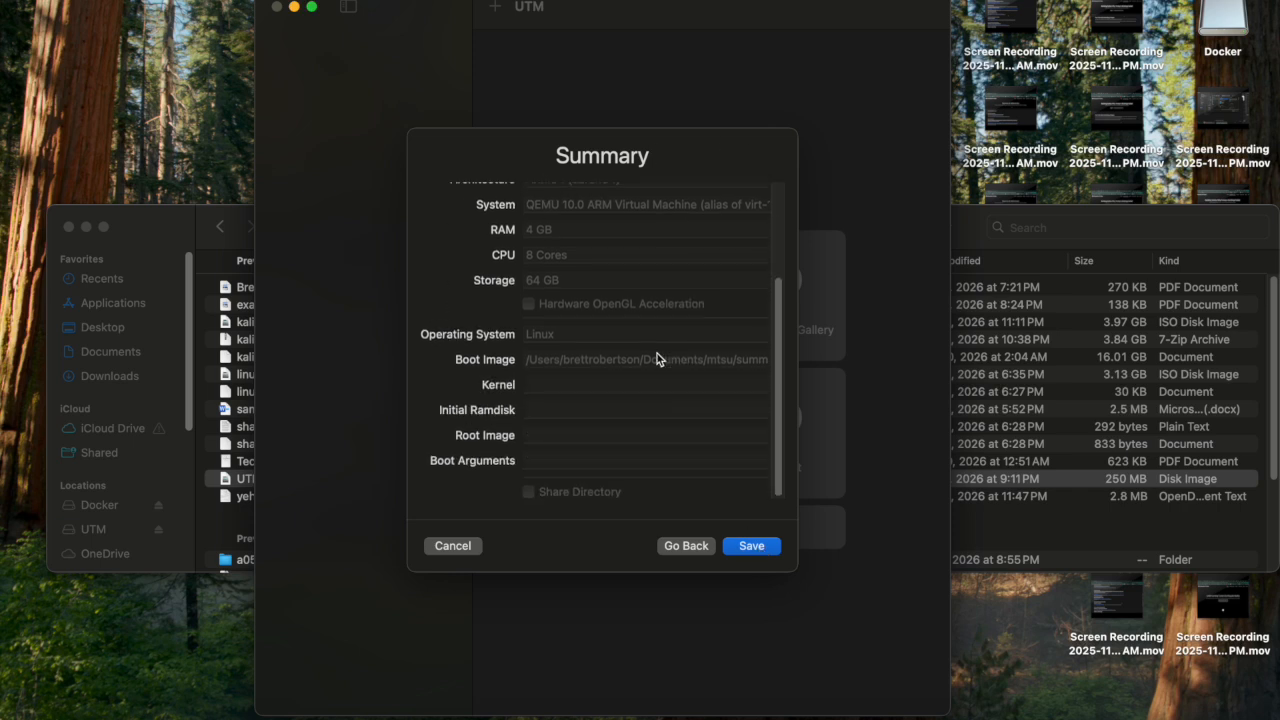
{"action": "scroll", "coordinate": [657, 355], "scroll_direction": "up", "scroll_amount": 5}
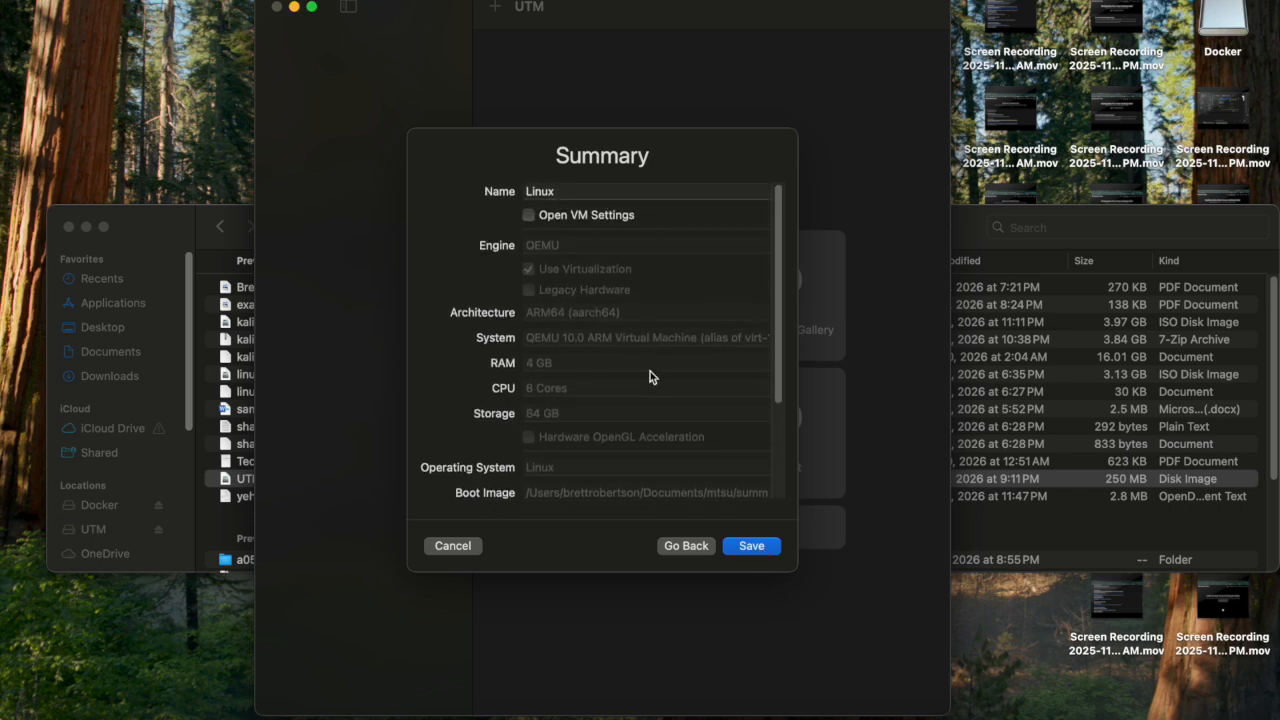
Name the new virtual machine 'Kali Linux', create it, and save its settings unchanged.
{"action": "left_click", "coordinate": [528, 193]}
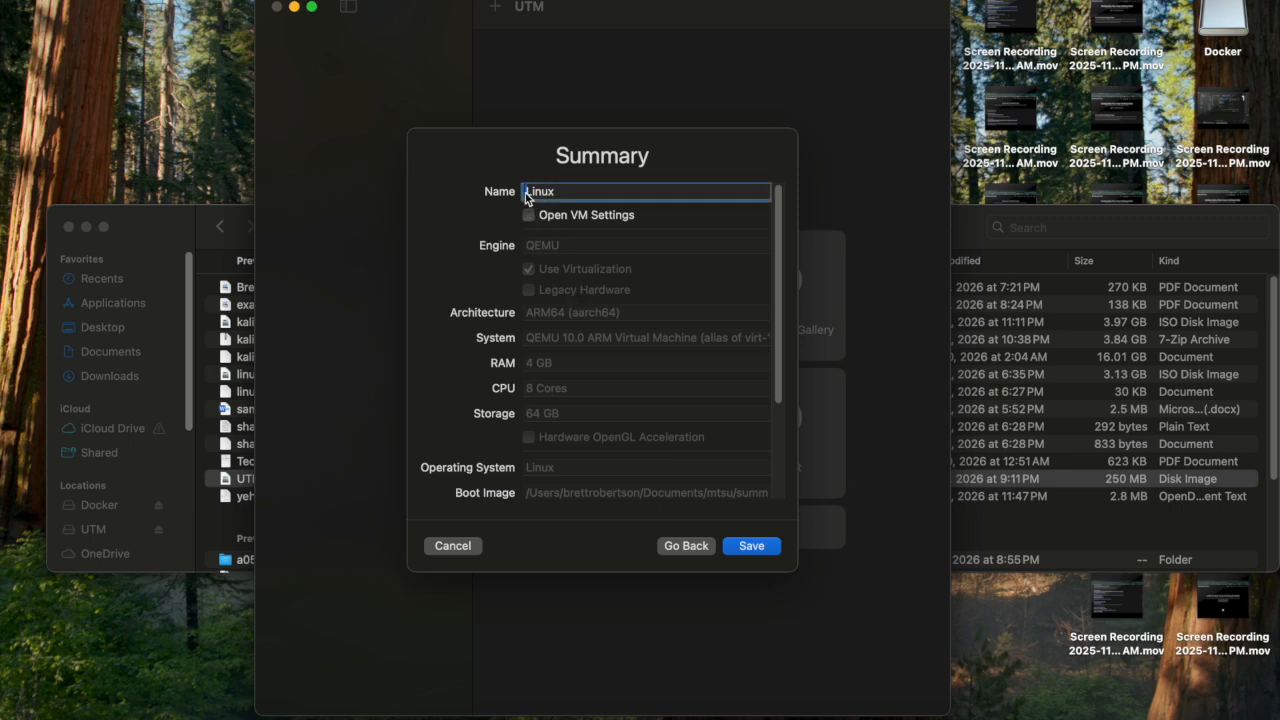
{"action": "type", "text": "Kali"}
{"action": "scroll", "coordinate": [614, 383], "scroll_direction": "down", "scroll_amount": 5}
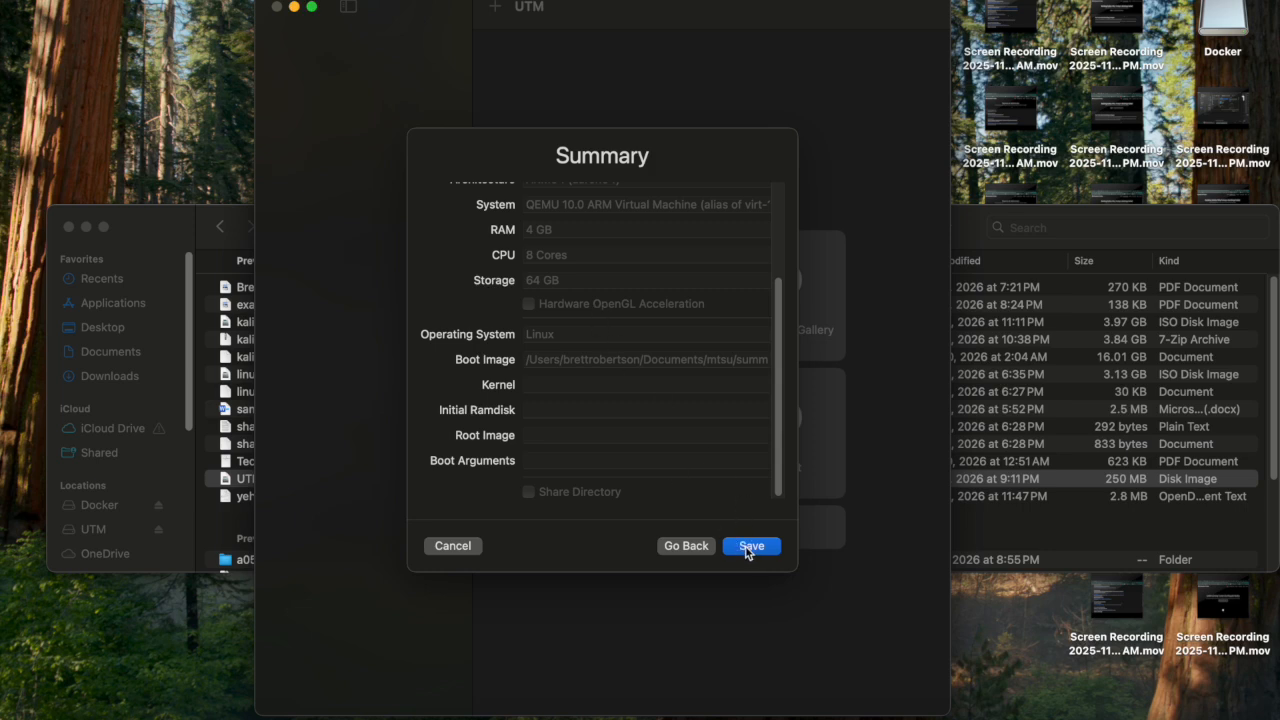
{"action": "left_click", "coordinate": [748, 546]}
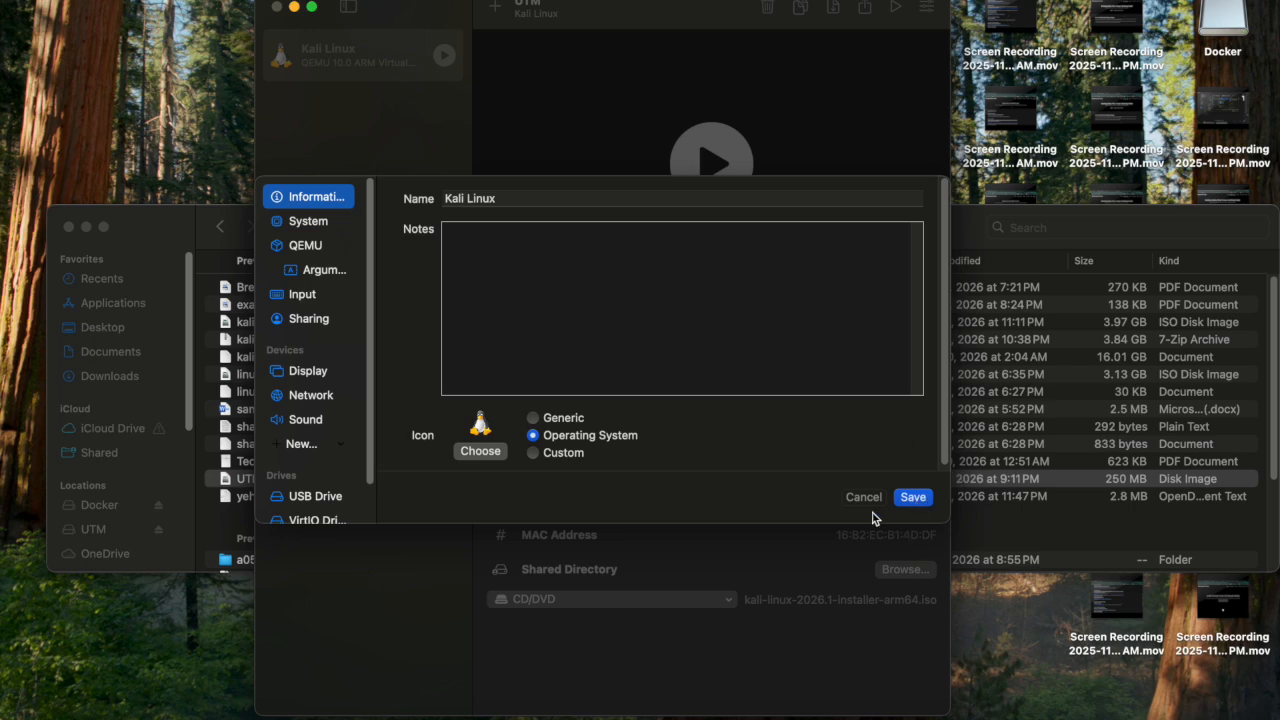
{"action": "left_click", "coordinate": [922, 500]}
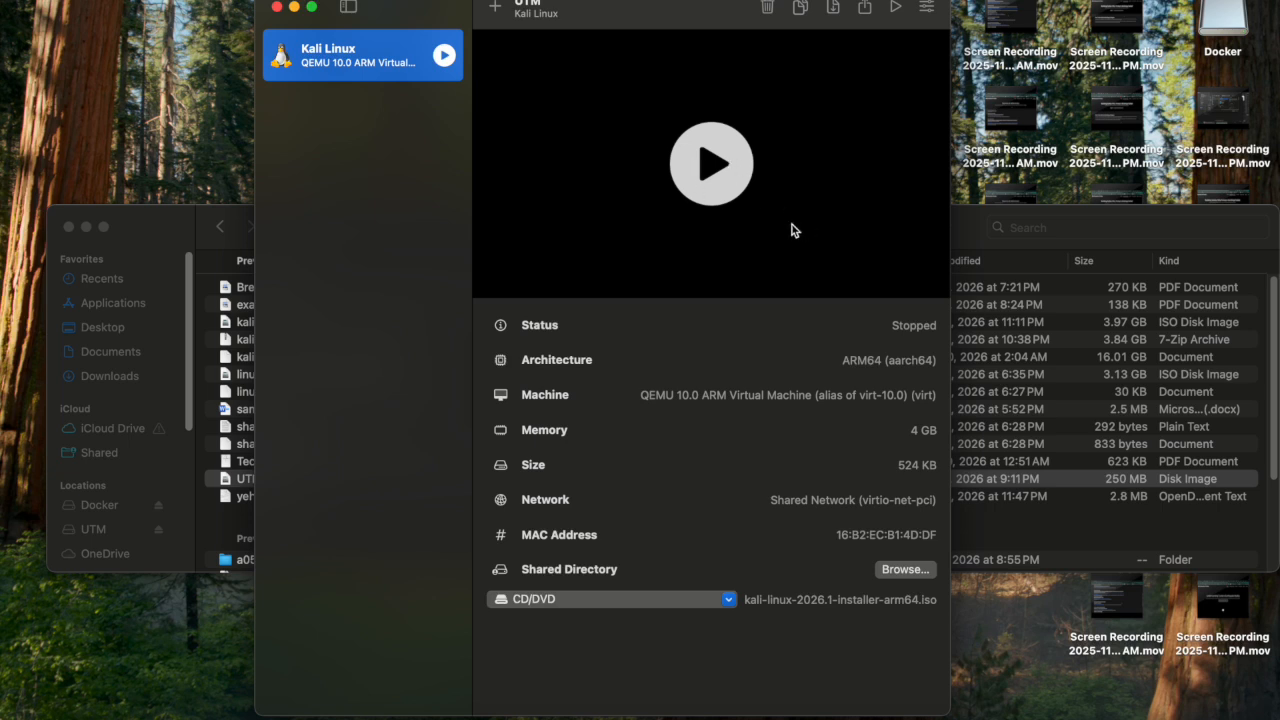
Start the Kali Linux VM and boot the Graphical install entry.
{"action": "left_click", "coordinate": [711, 164]}
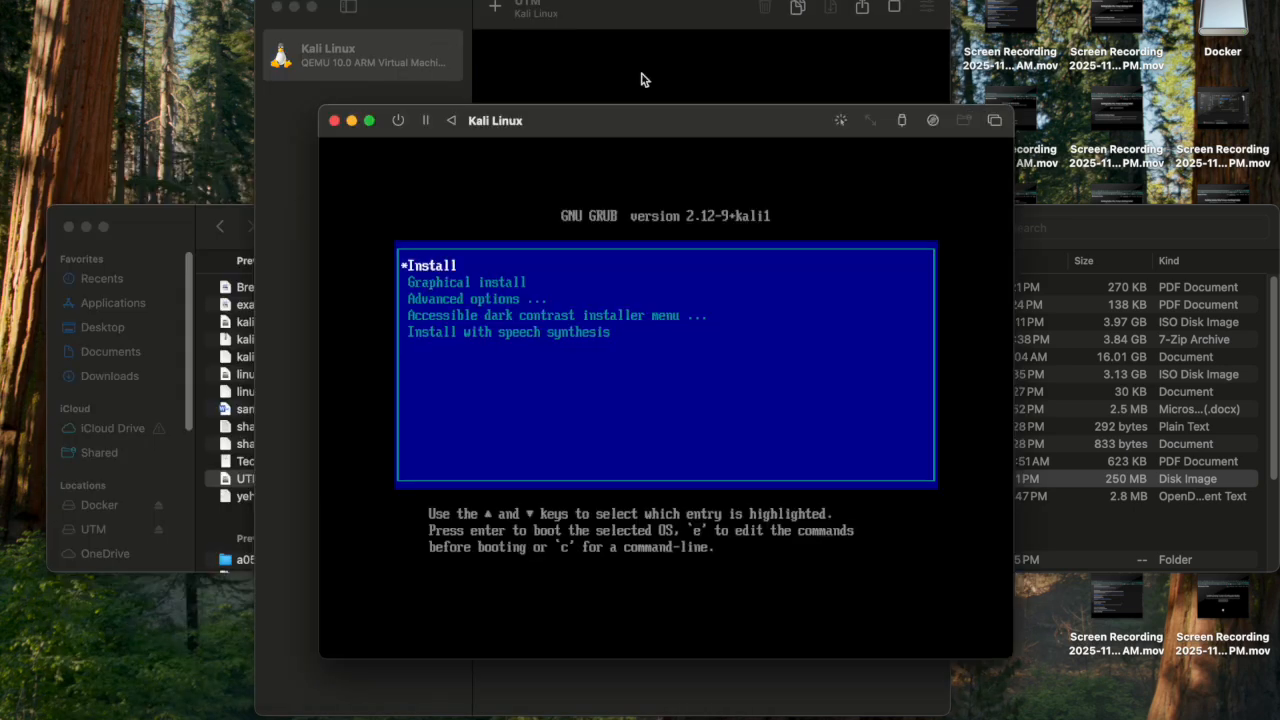
{"action": "key", "text": "Down"}
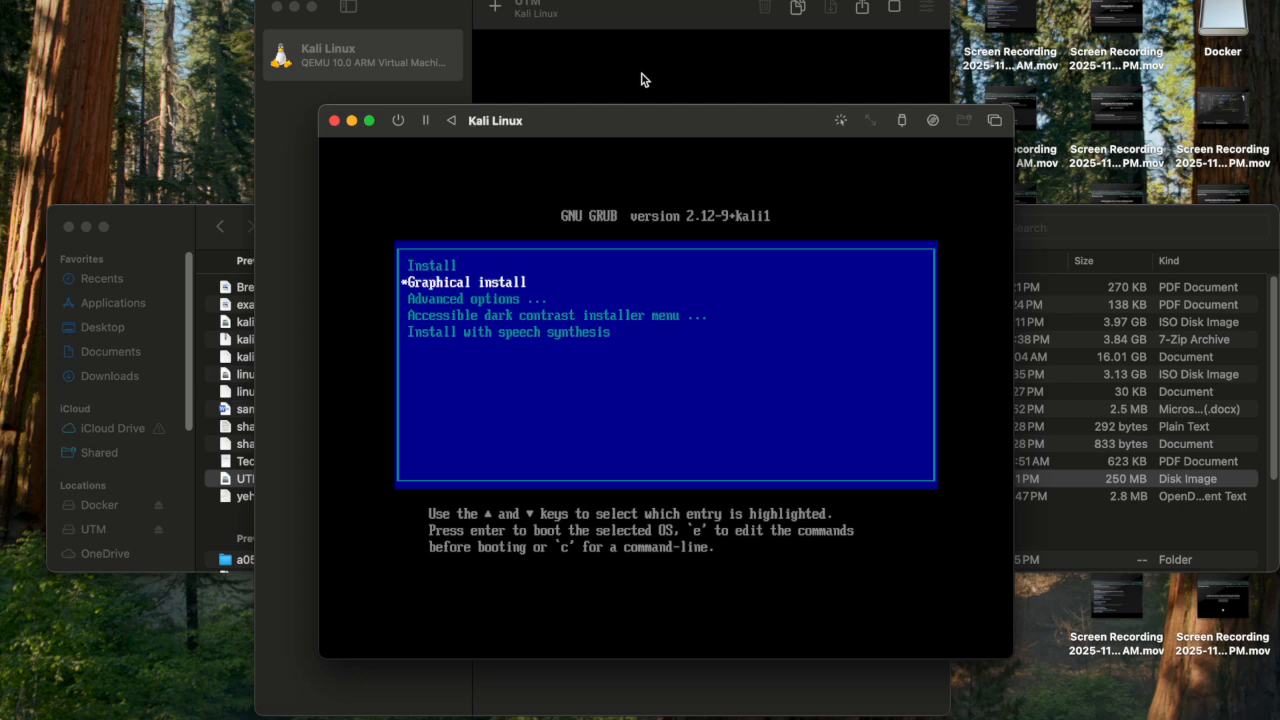
{"action": "key", "text": "Up"}
{"action": "key", "text": "Down"}
{"action": "key", "text": "Return"}
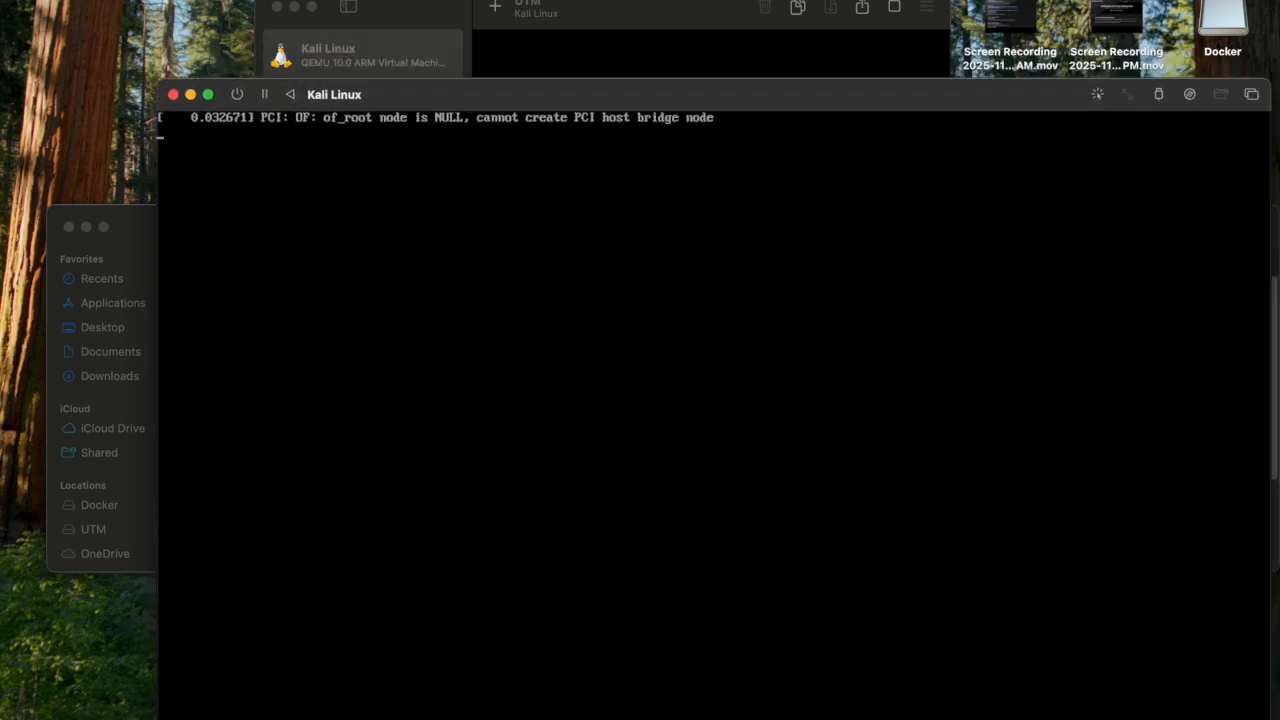
Request a power down of the VM stalled on boot text.
{"action": "left_click_drag", "start_coordinate": [402, 92], "coordinate": [411, 136]}
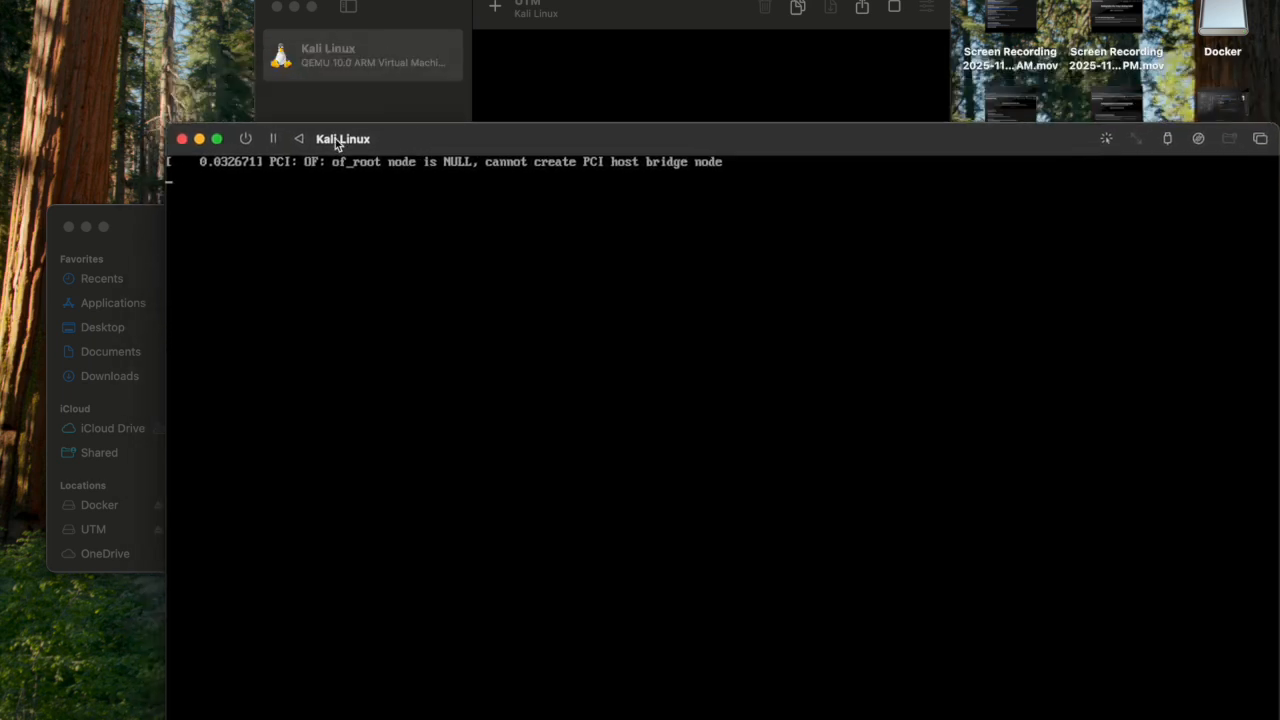
{"action": "left_click", "coordinate": [249, 139]}
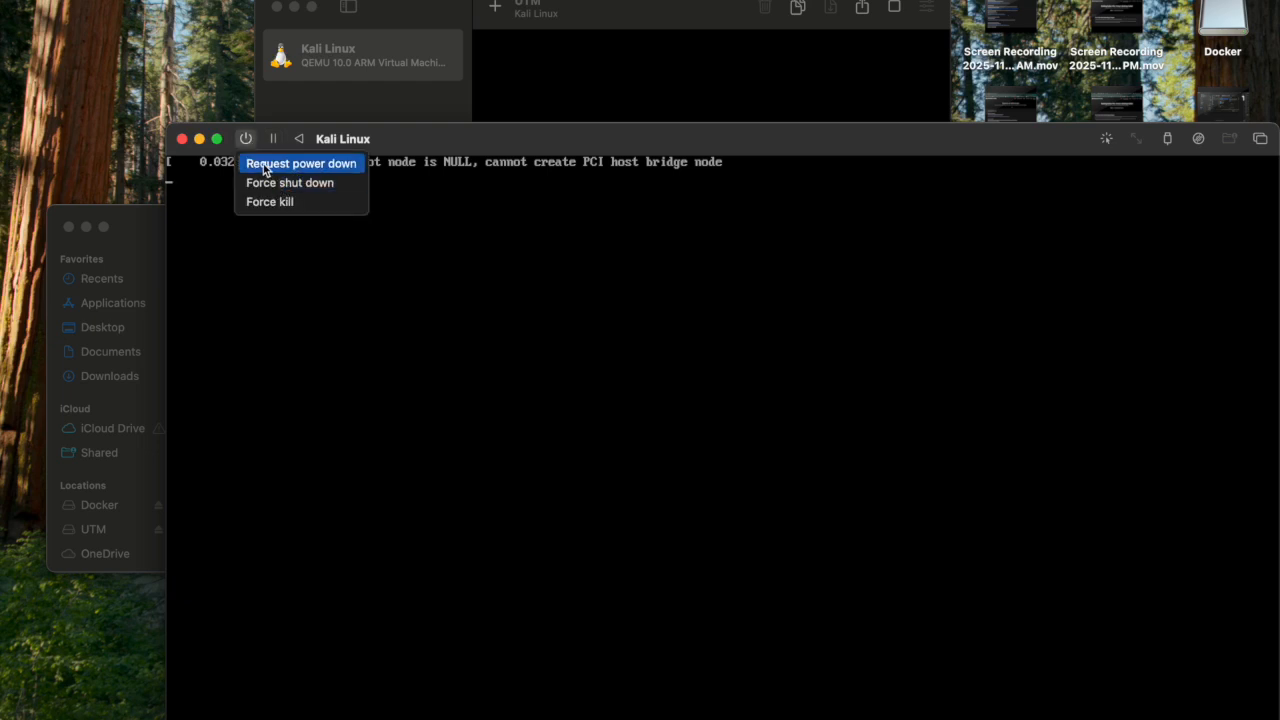
{"action": "left_click", "coordinate": [278, 168]}
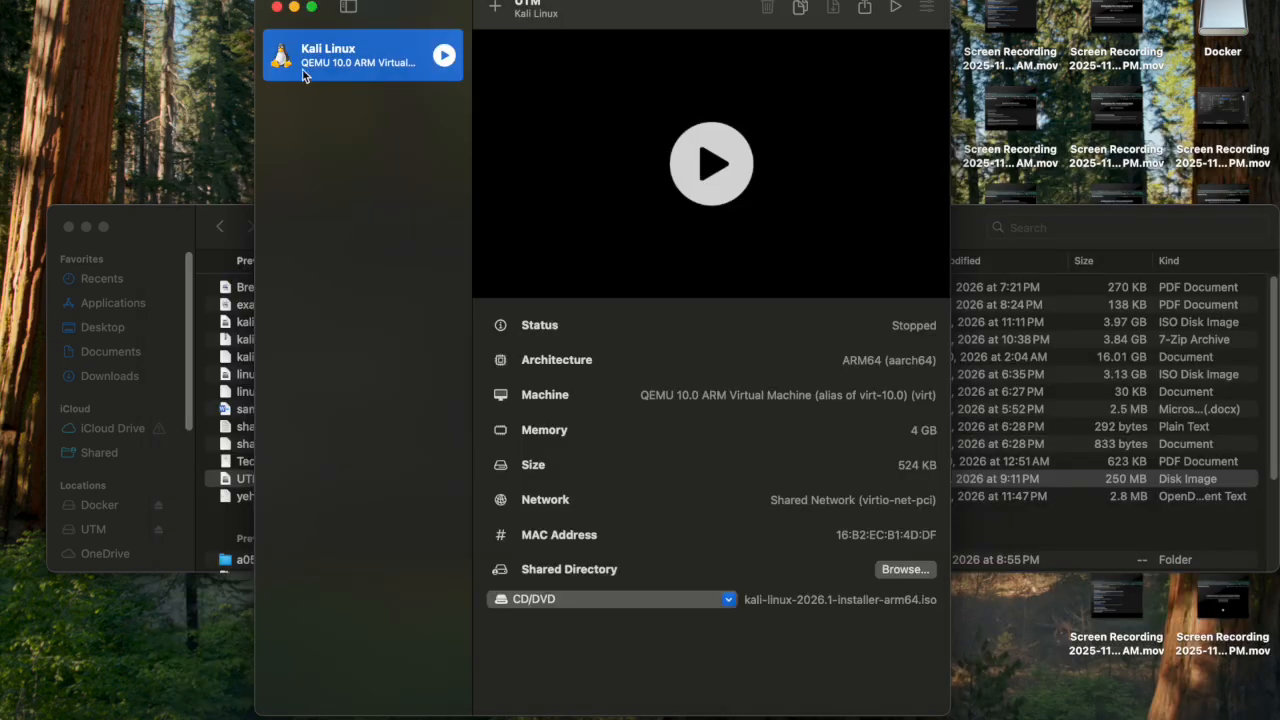
Edit the Kali Linux VM, add a new Serial device, and save the settings.
{"action": "right_click", "coordinate": [304, 62]}
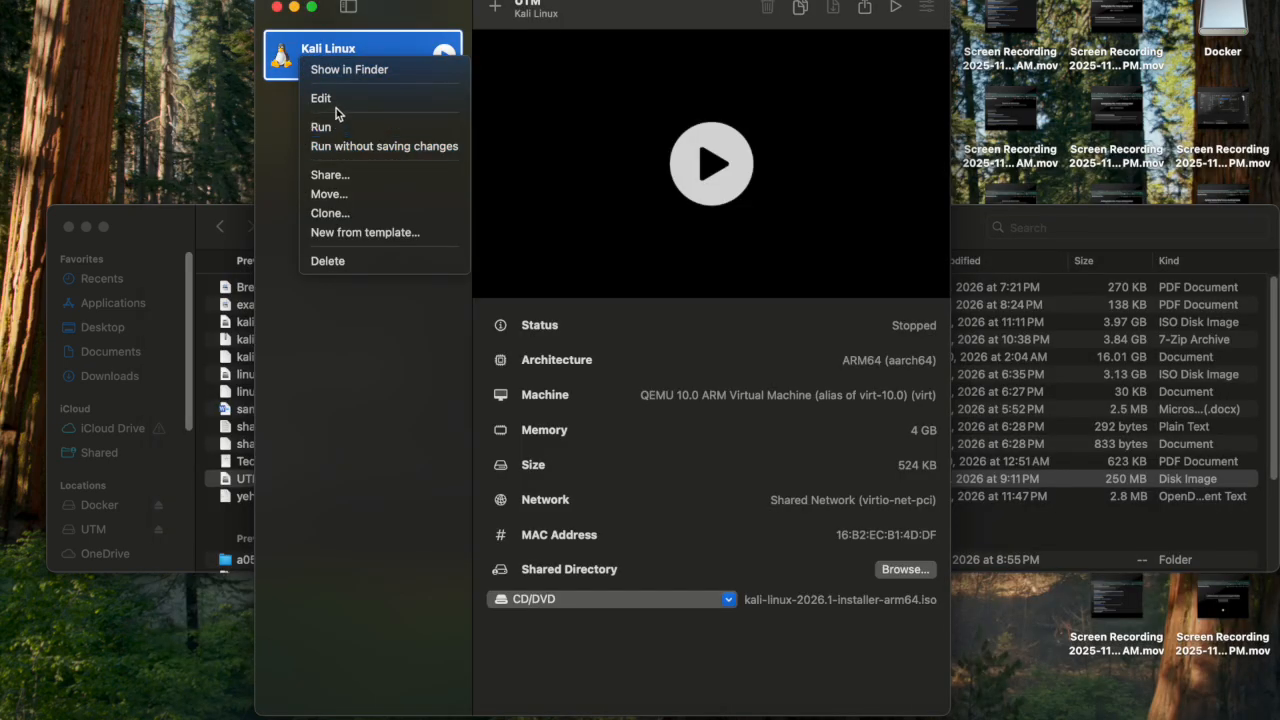
{"action": "left_click", "coordinate": [335, 101]}
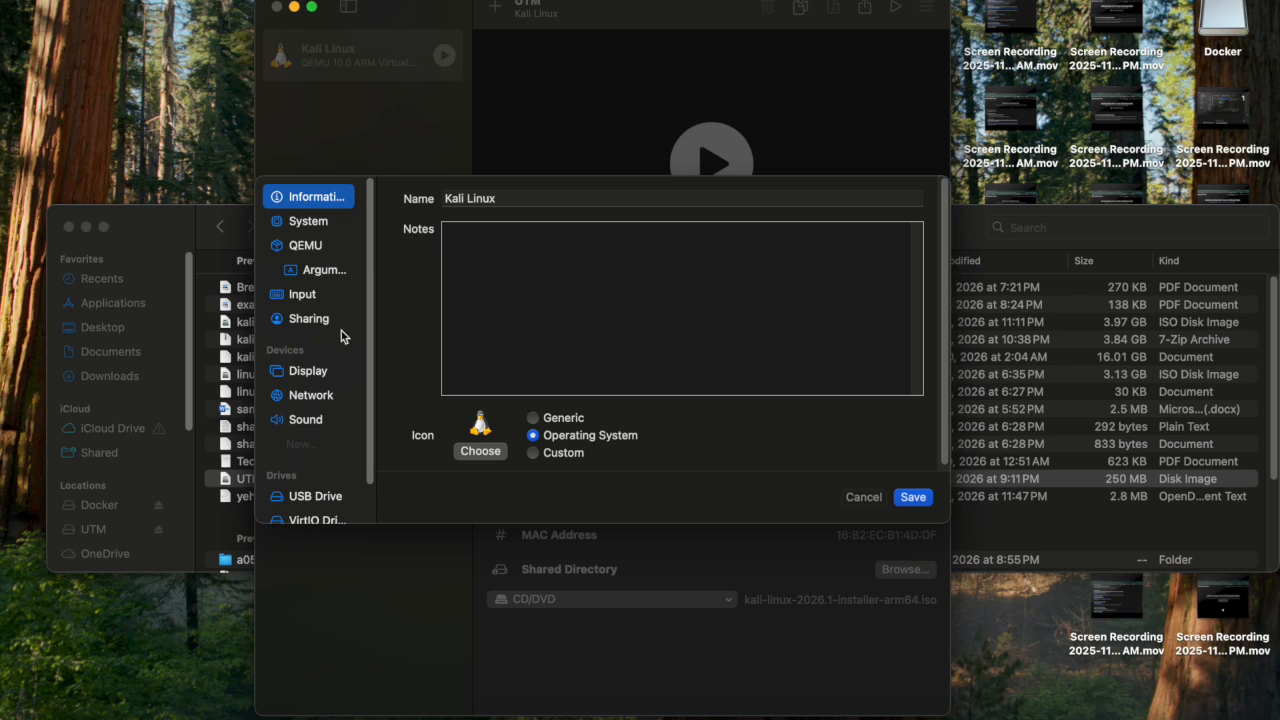
{"action": "left_click", "coordinate": [303, 444]}
{"action": "left_click", "coordinate": [308, 492]}
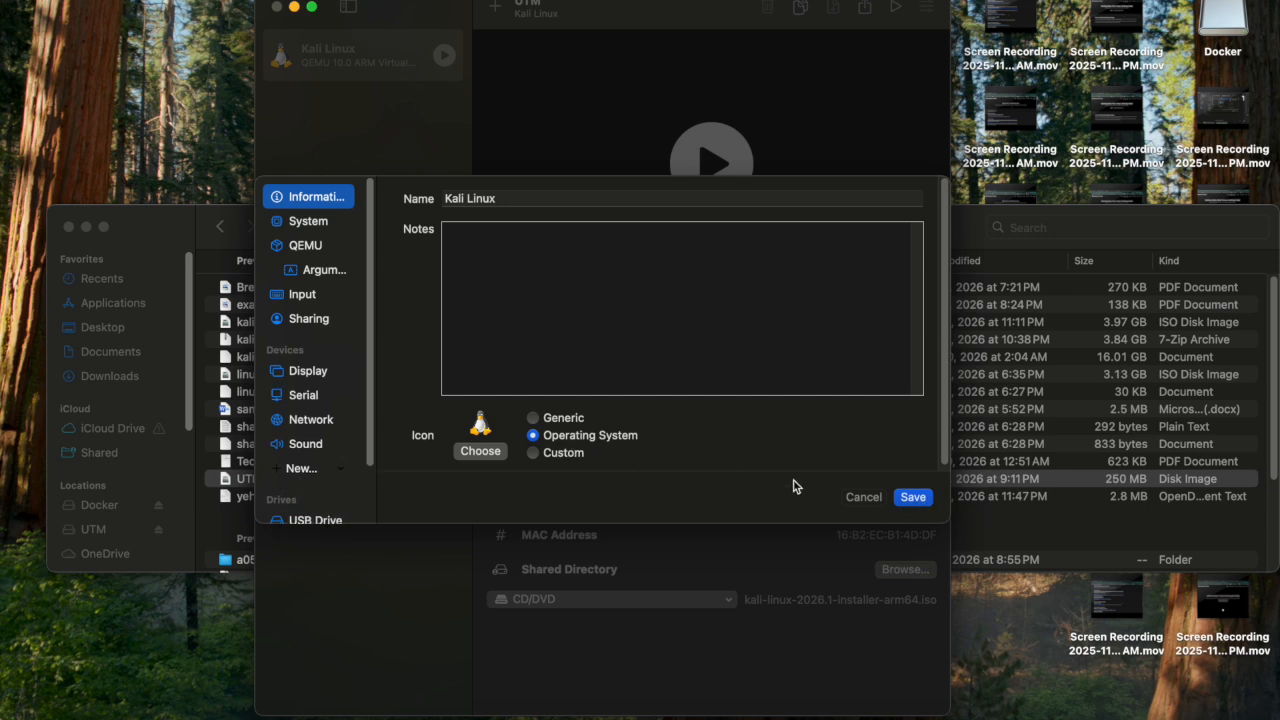
{"action": "left_click", "coordinate": [916, 500]}
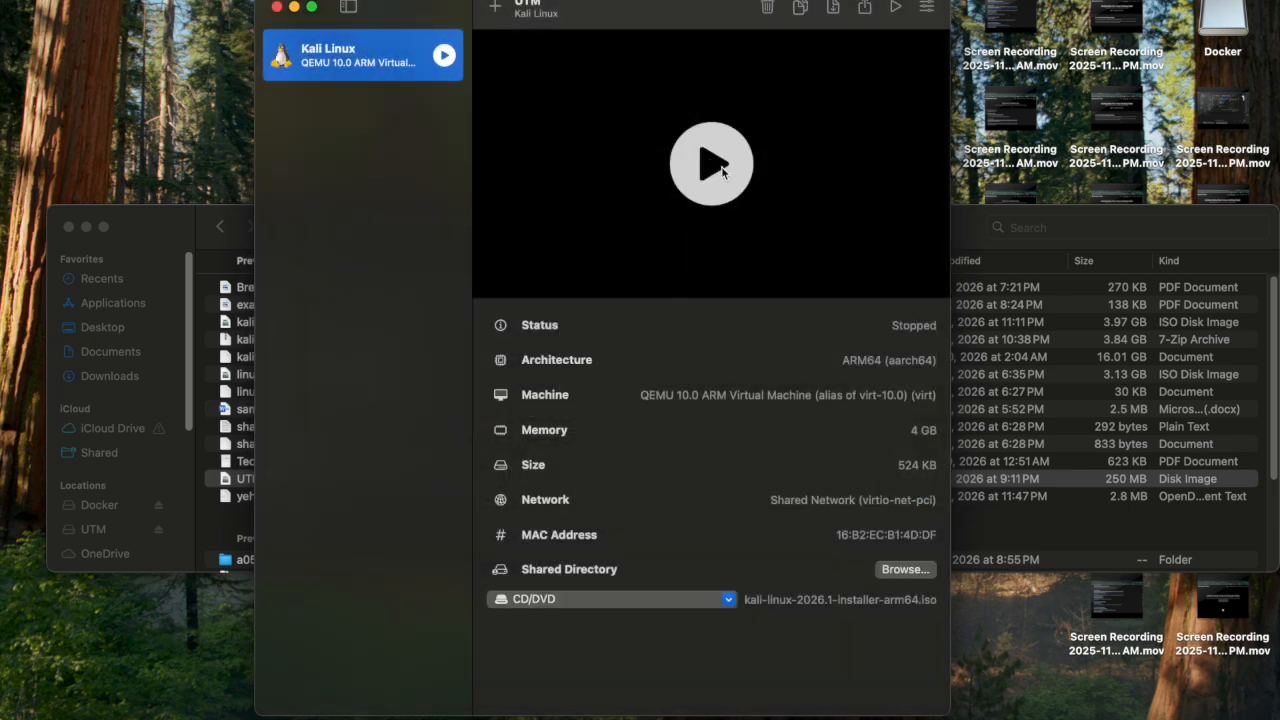
Restart the VM, arrange its display and Terminal 1 windows, and highlight Graphical install in GRUB.
{"action": "left_click", "coordinate": [714, 168]}
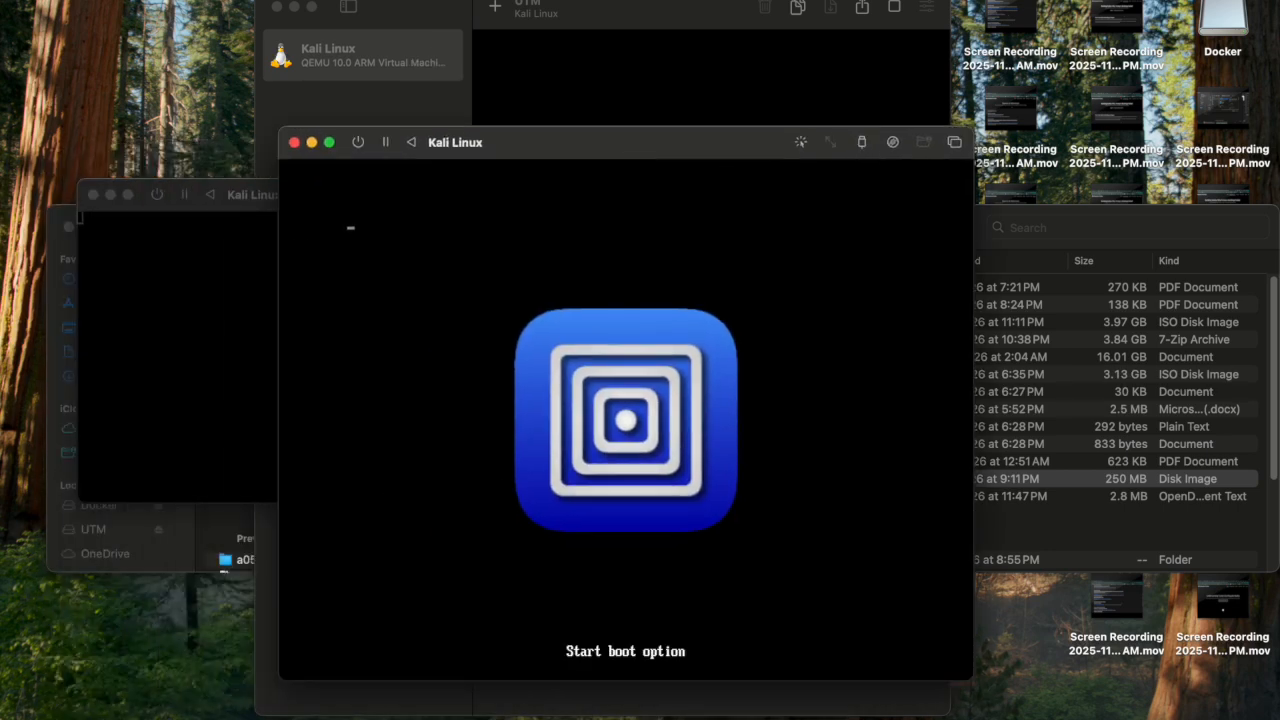
{"action": "left_click_drag", "start_coordinate": [584, 143], "coordinate": [719, 145]}
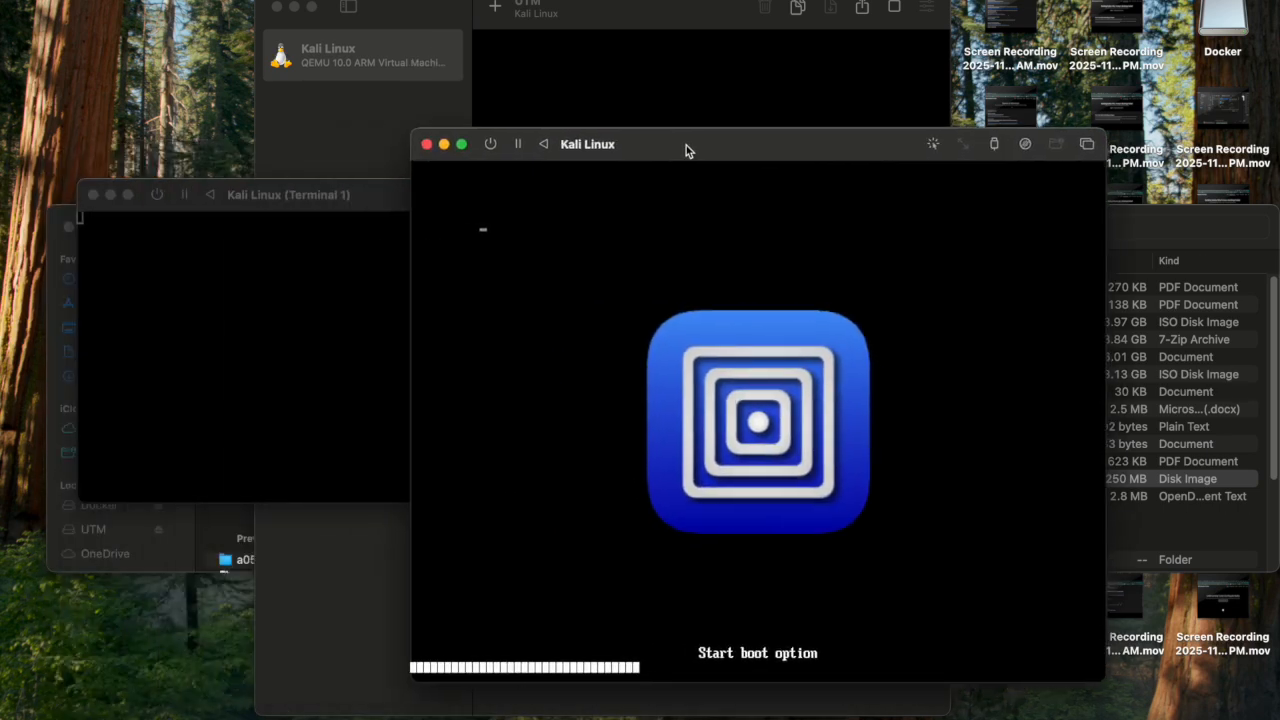
{"action": "left_click", "coordinate": [366, 197]}
{"action": "left_click_drag", "start_coordinate": [366, 203], "coordinate": [493, 295]}
{"action": "left_click", "coordinate": [730, 161]}
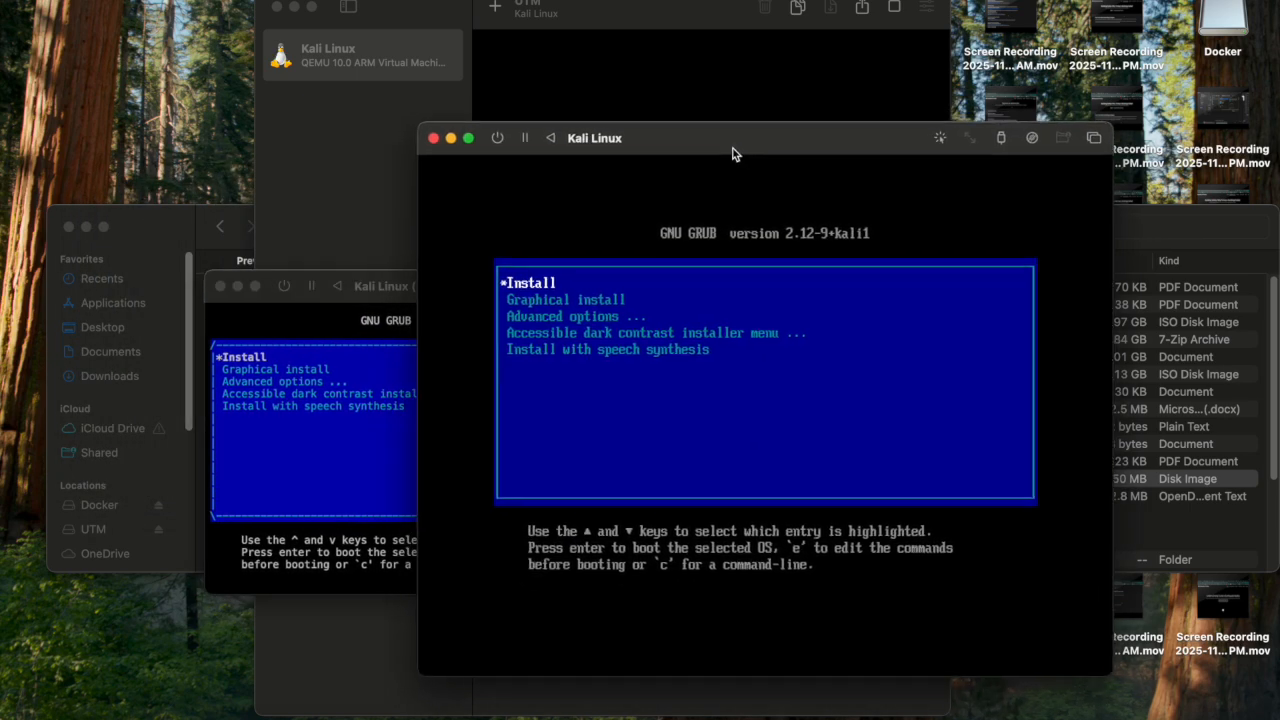
{"action": "left_click", "coordinate": [380, 278]}
{"action": "left_click_drag", "start_coordinate": [380, 280], "coordinate": [563, 251]}
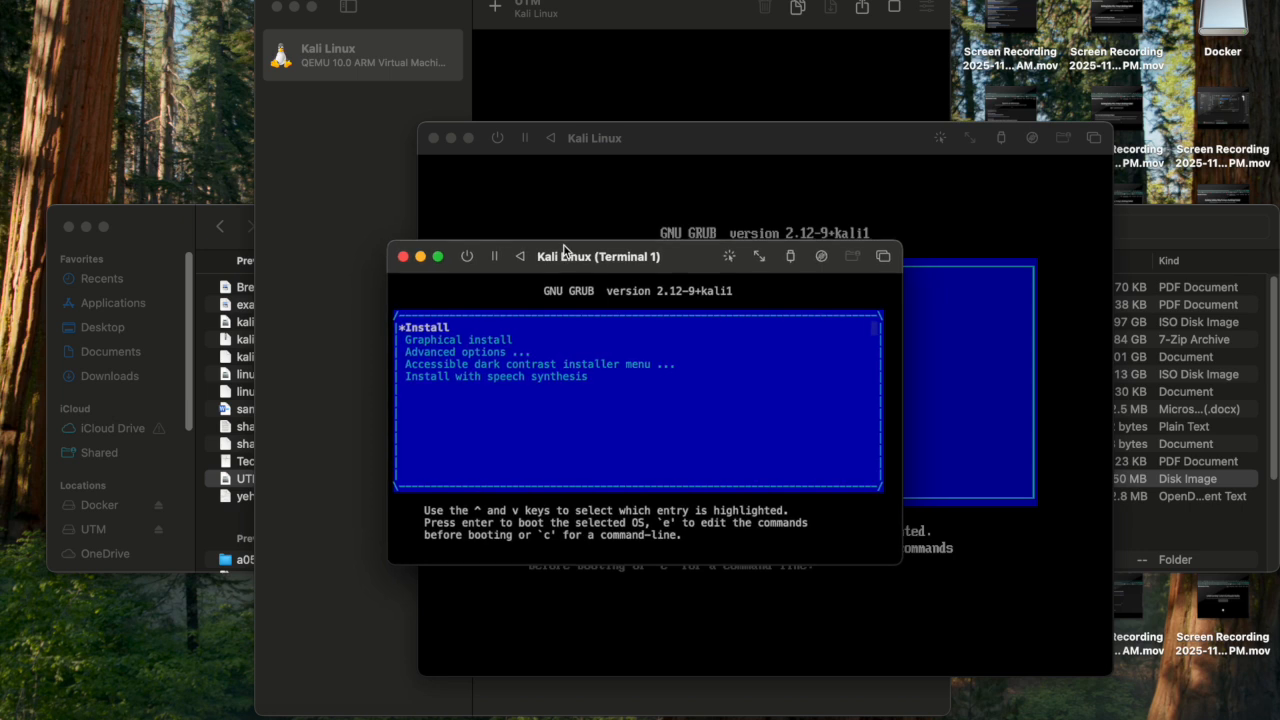
{"action": "key", "text": "Down"}
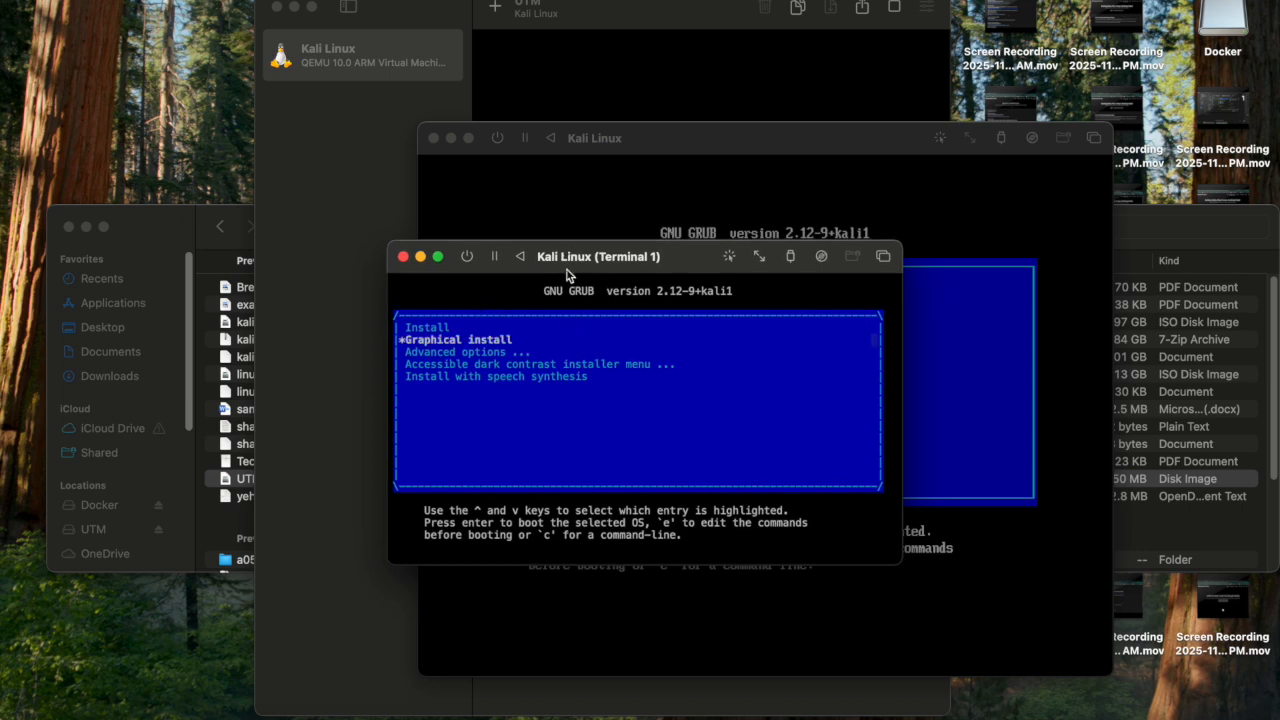
Boot the text installer and accept English, United States and the American English keymap.
{"action": "key", "text": "Return"}
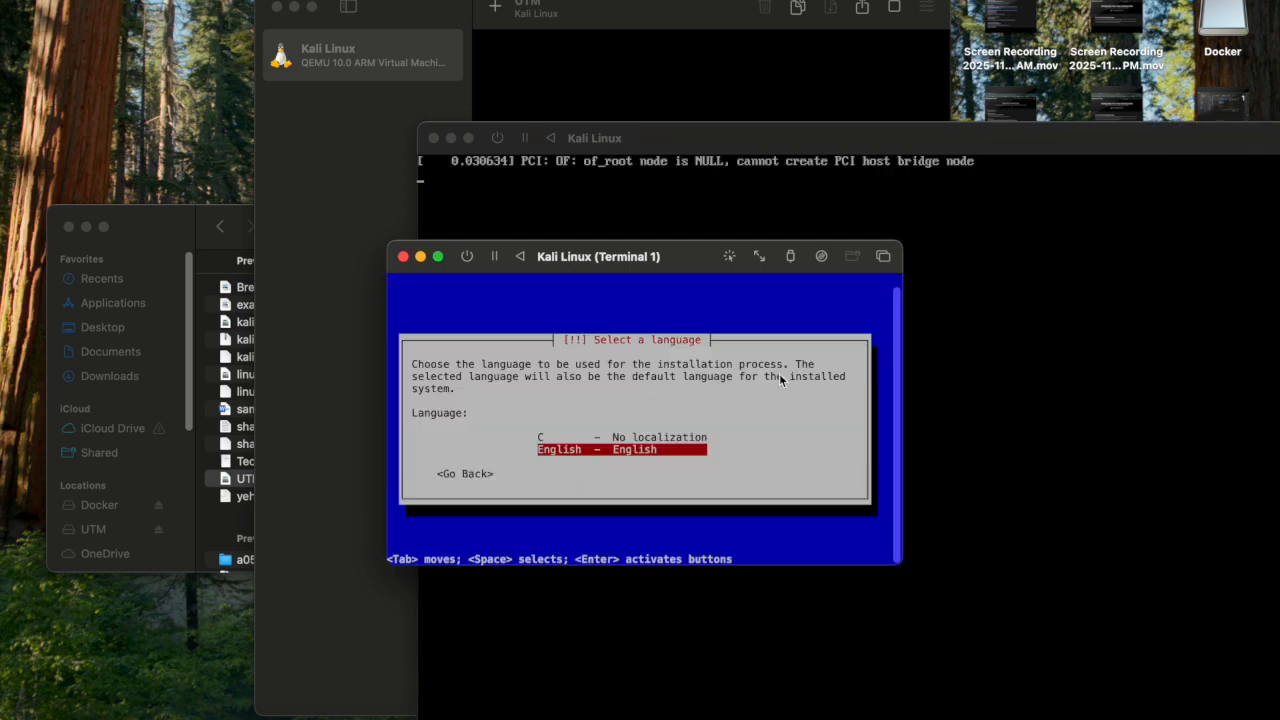
{"action": "key", "text": "Return"}
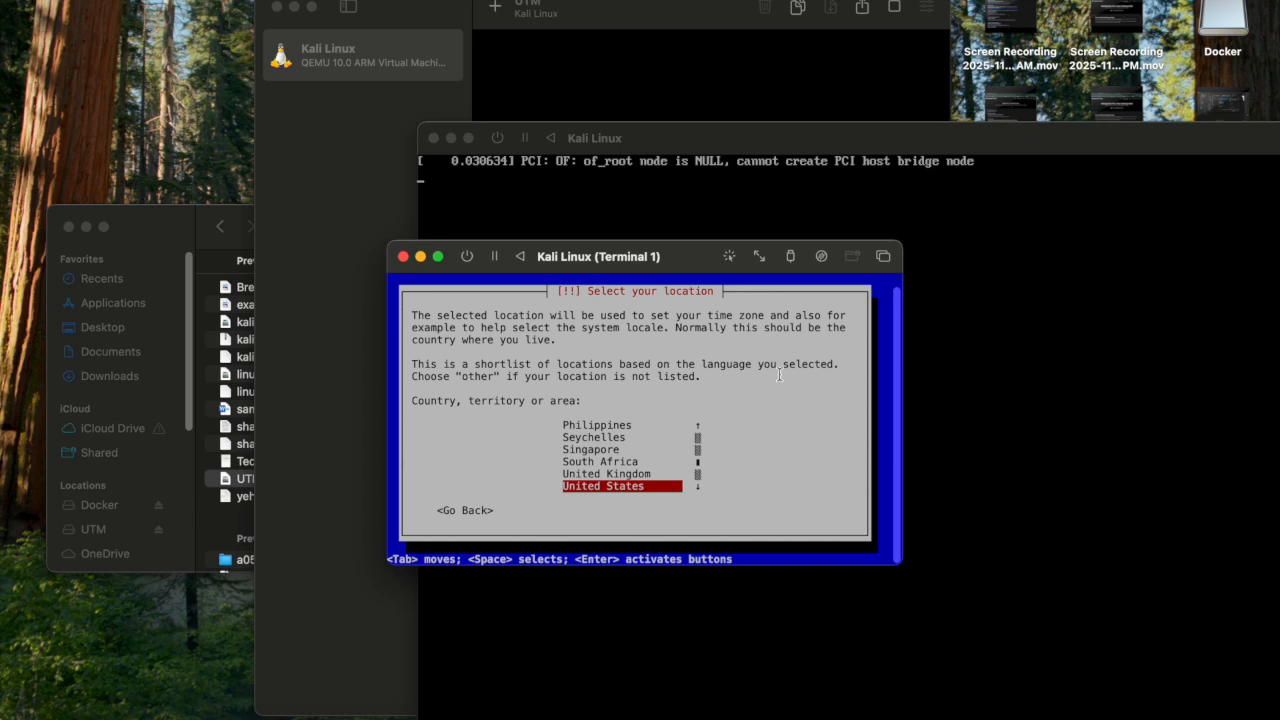
{"action": "key", "text": "Return"}
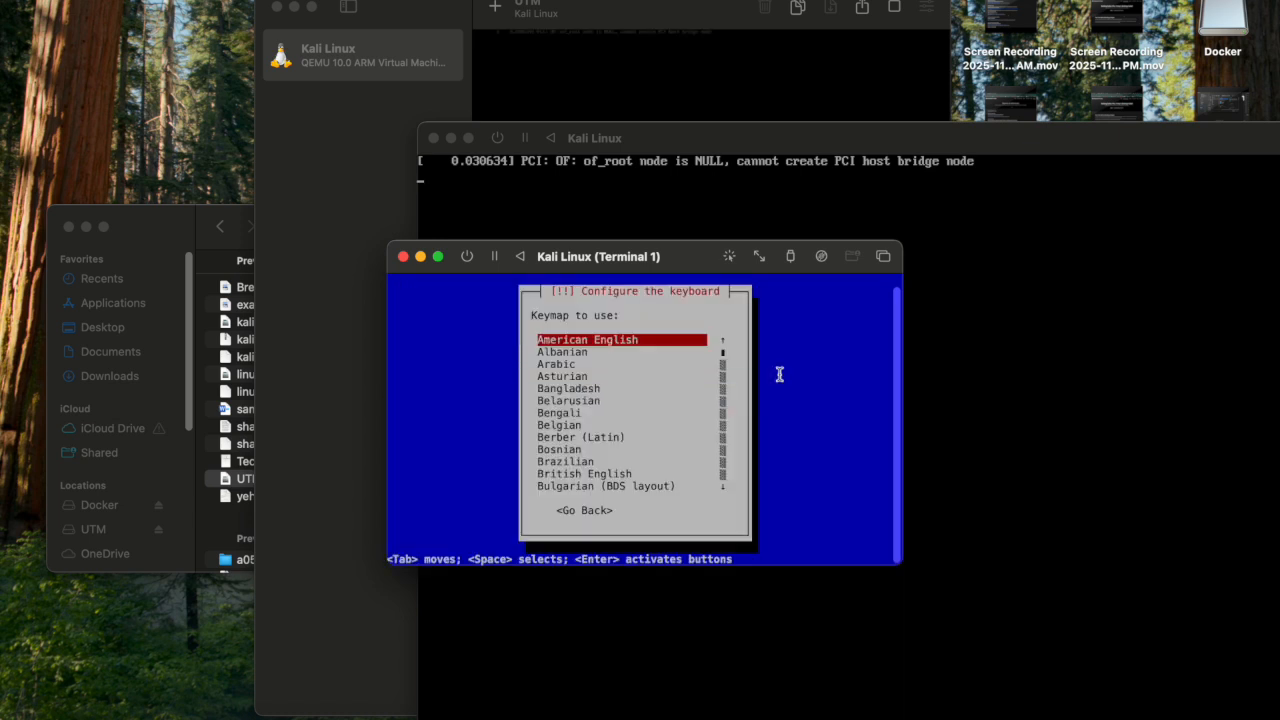
{"action": "key", "text": "Return"}
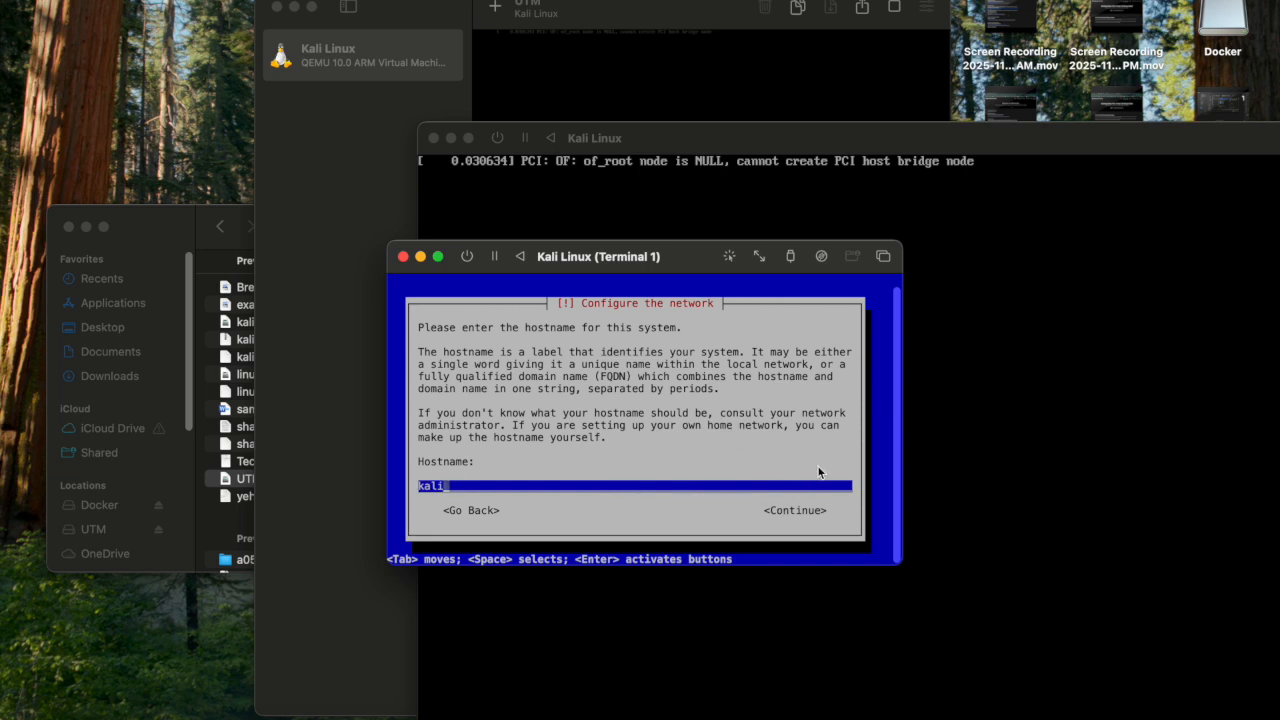
Keep hostname kali and set the domain name to kali.
{"action": "key", "text": "Return"}
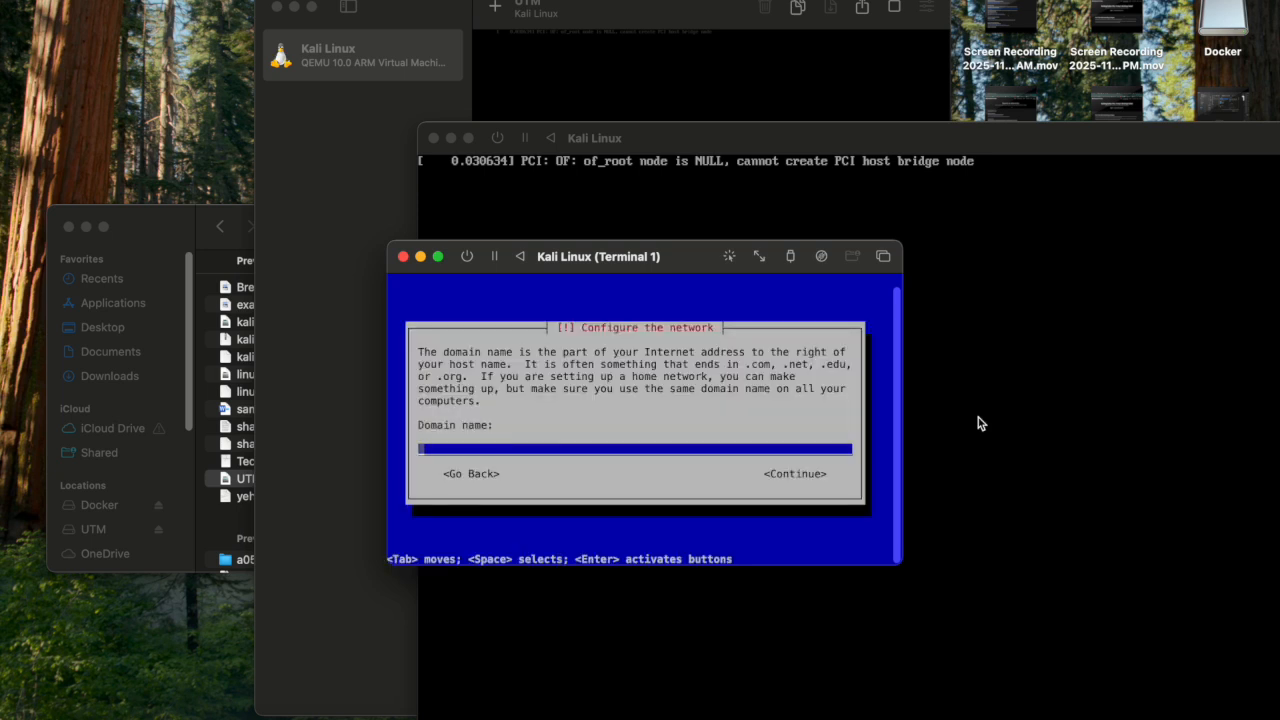
{"action": "type", "text": "kali"}
{"action": "key", "text": "Return"}
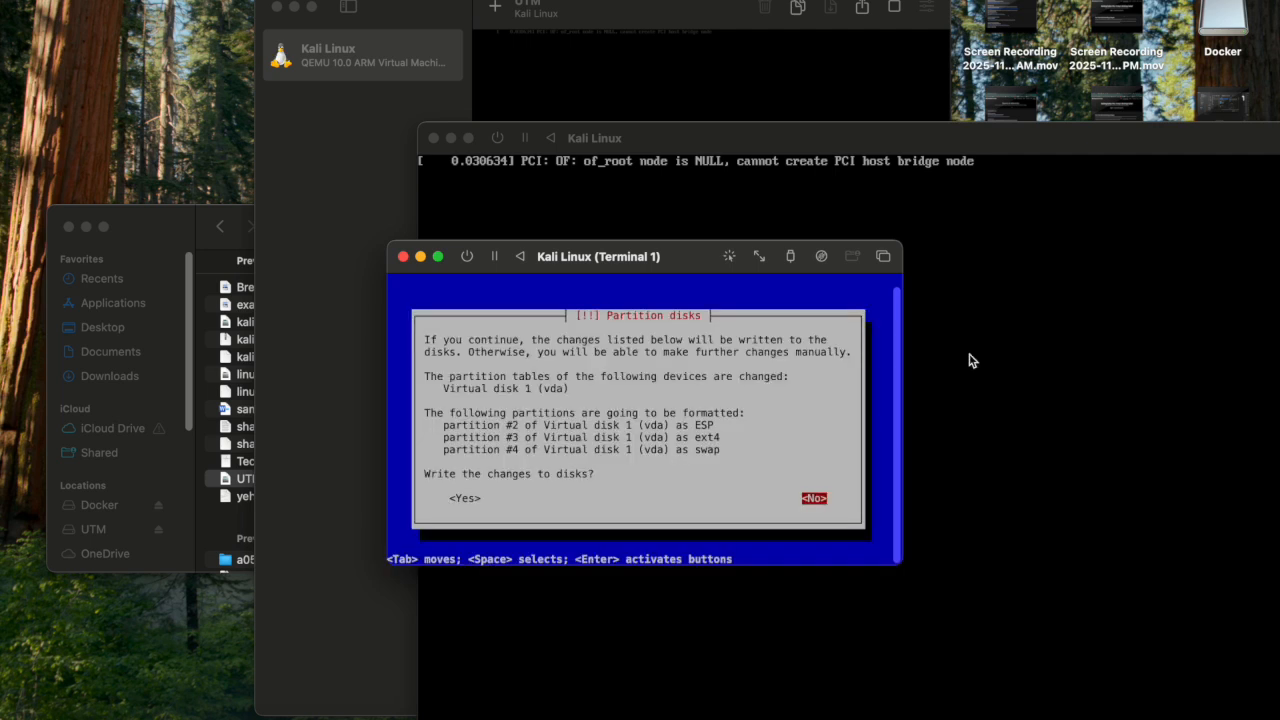
Write the partitions to the vda disk and install the default Xfce desktop and tools.
{"action": "key", "text": "Tab"}
{"action": "key", "text": "Return"}
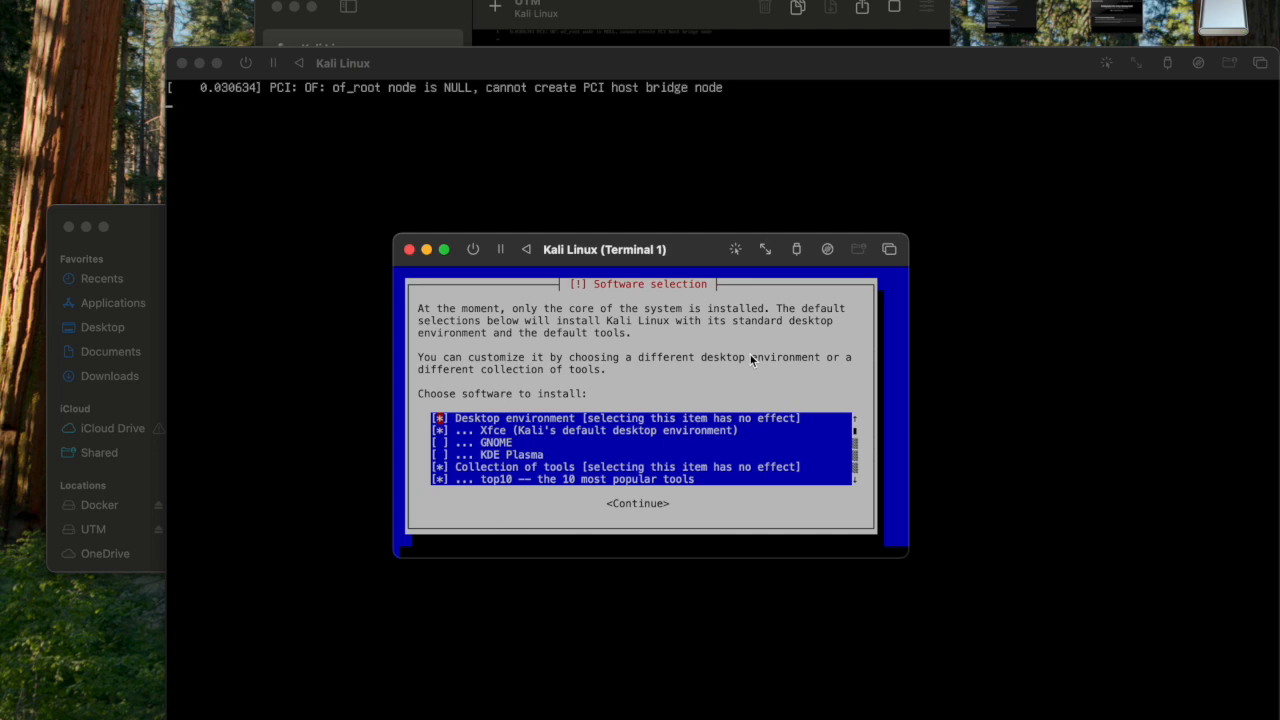
{"action": "key", "text": "Tab"}
{"action": "key", "text": "Return"}
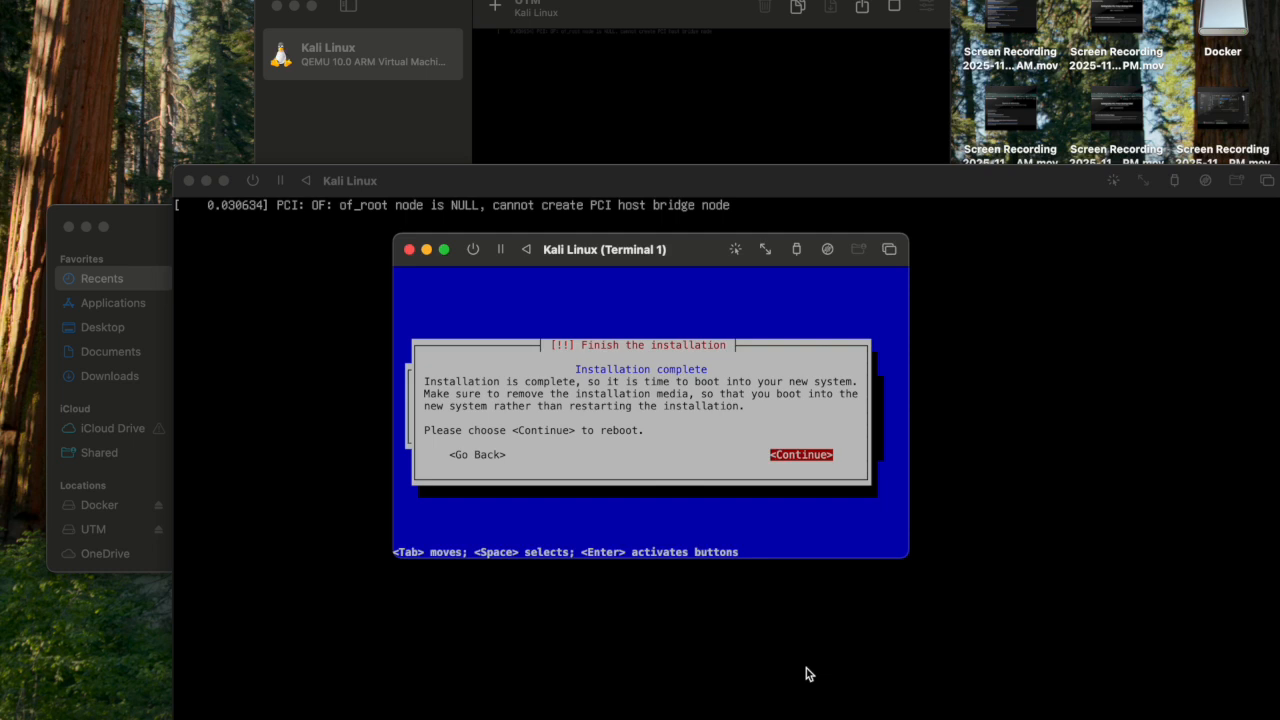
Continue to reboot after installation and close the extra Terminal 1 window.
{"action": "key", "text": "Return"}
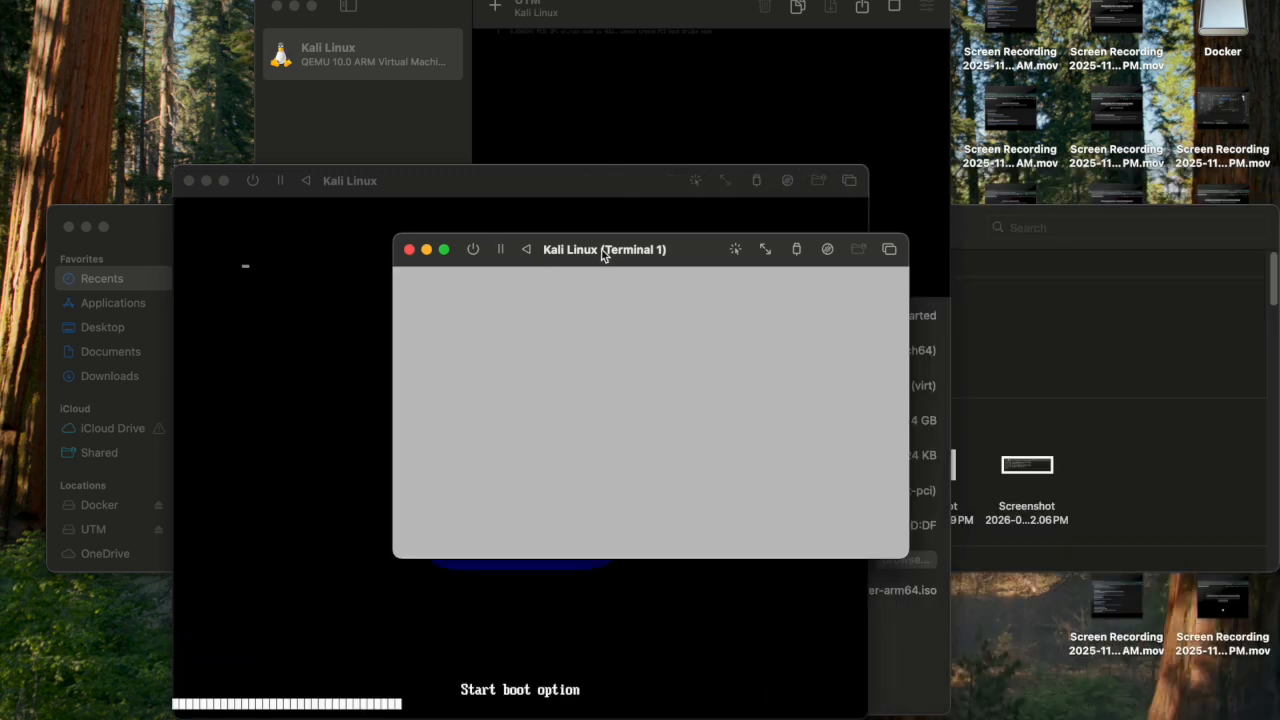
{"action": "left_click_drag", "start_coordinate": [604, 250], "coordinate": [591, 275]}
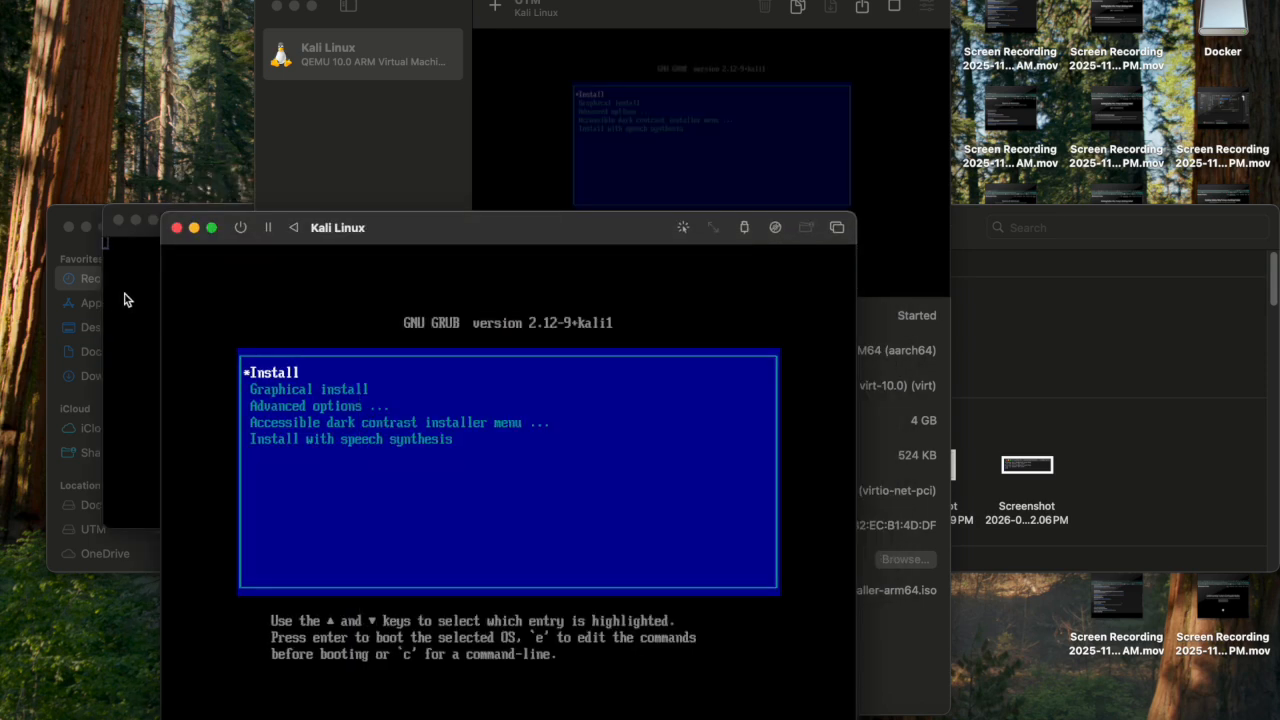
{"action": "left_click", "coordinate": [125, 300]}
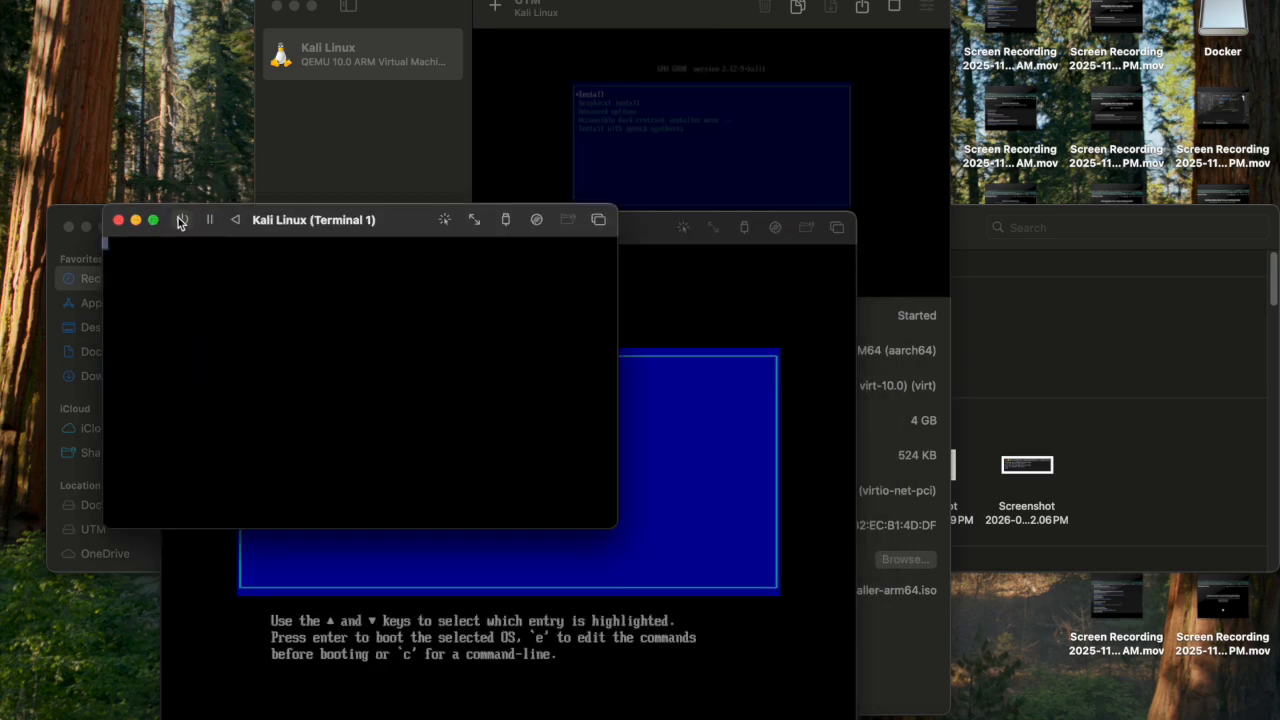
{"action": "left_click", "coordinate": [118, 220]}
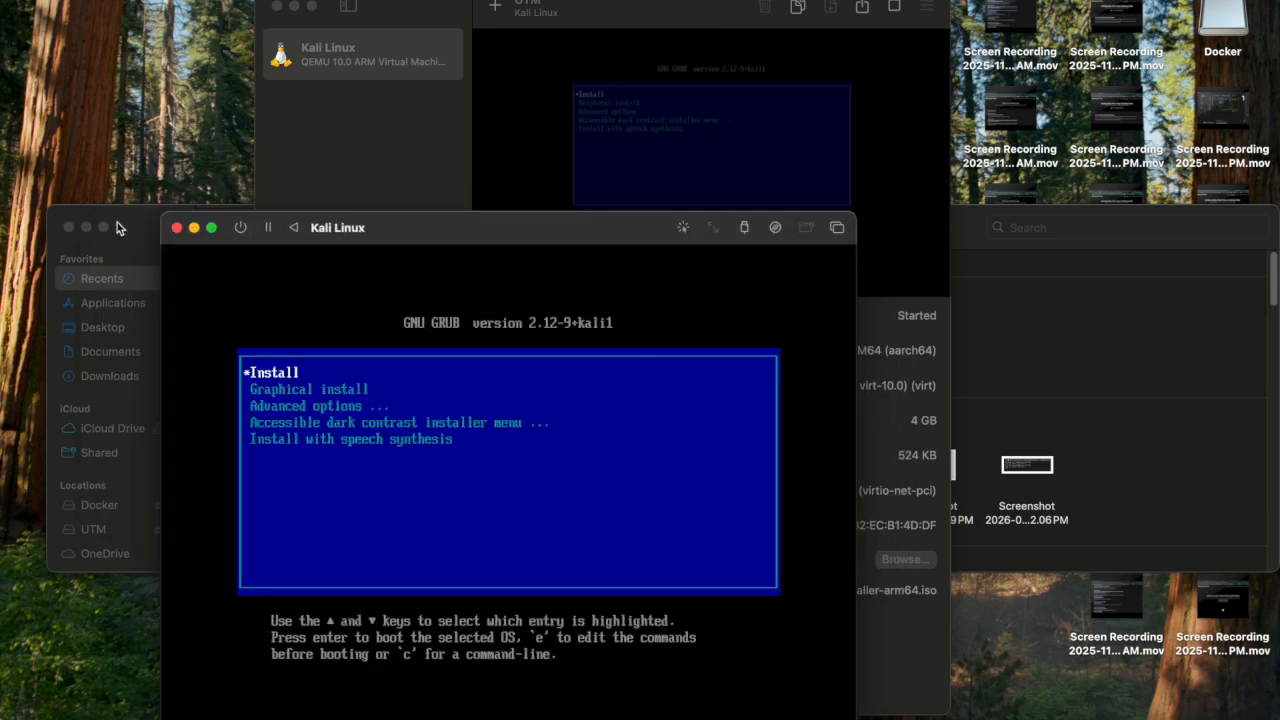
Power off the Kali Linux VM, confirm the stop, and close its display window.
{"action": "left_click", "coordinate": [241, 229]}
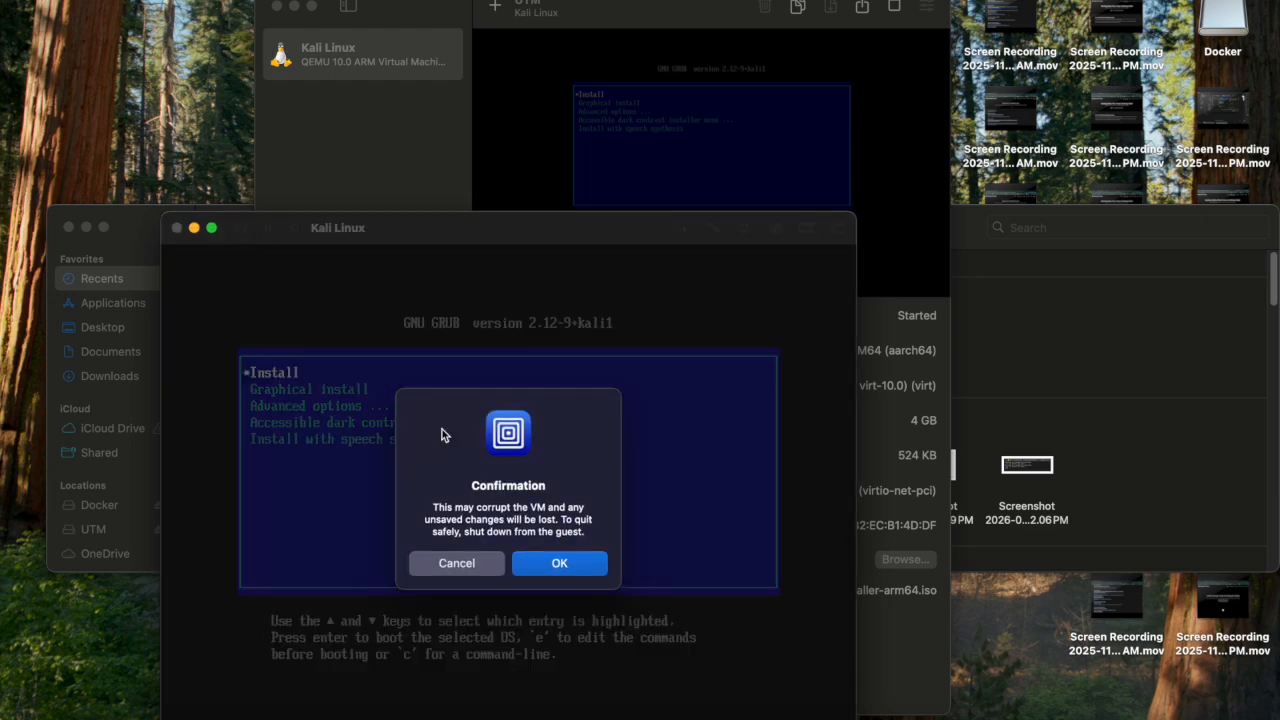
{"action": "left_click", "coordinate": [558, 566]}
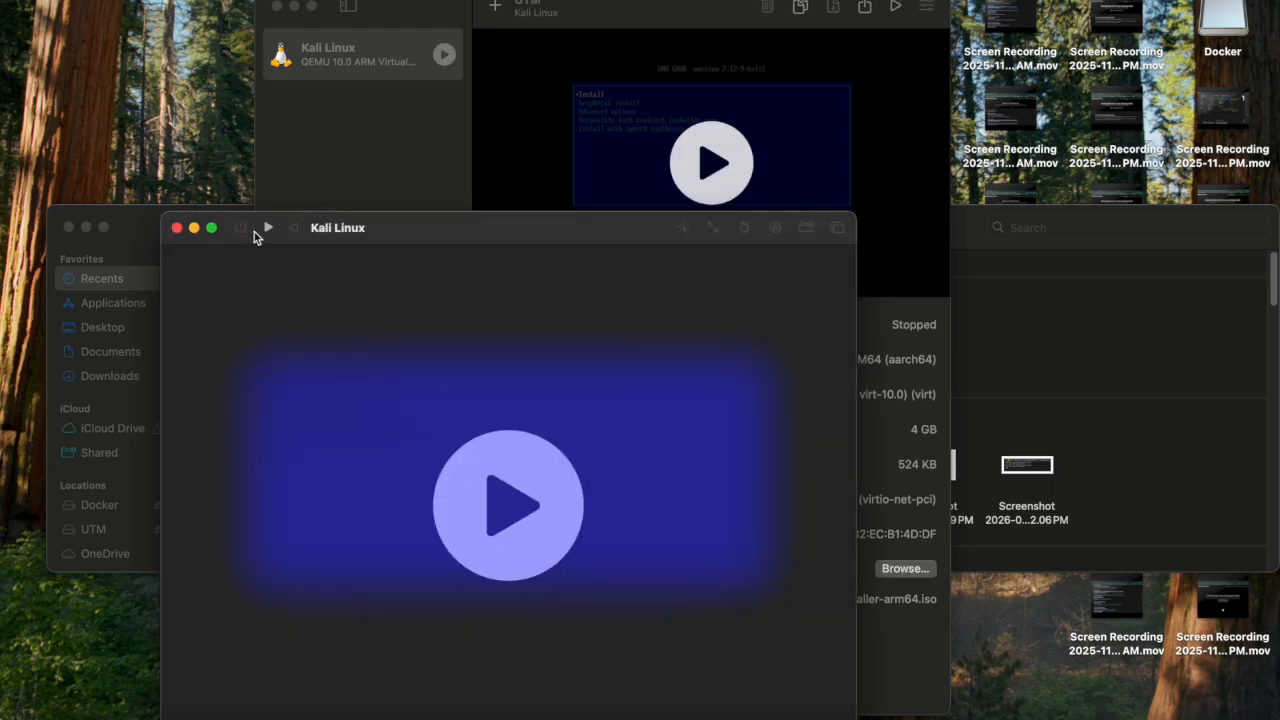
{"action": "left_click", "coordinate": [176, 228]}
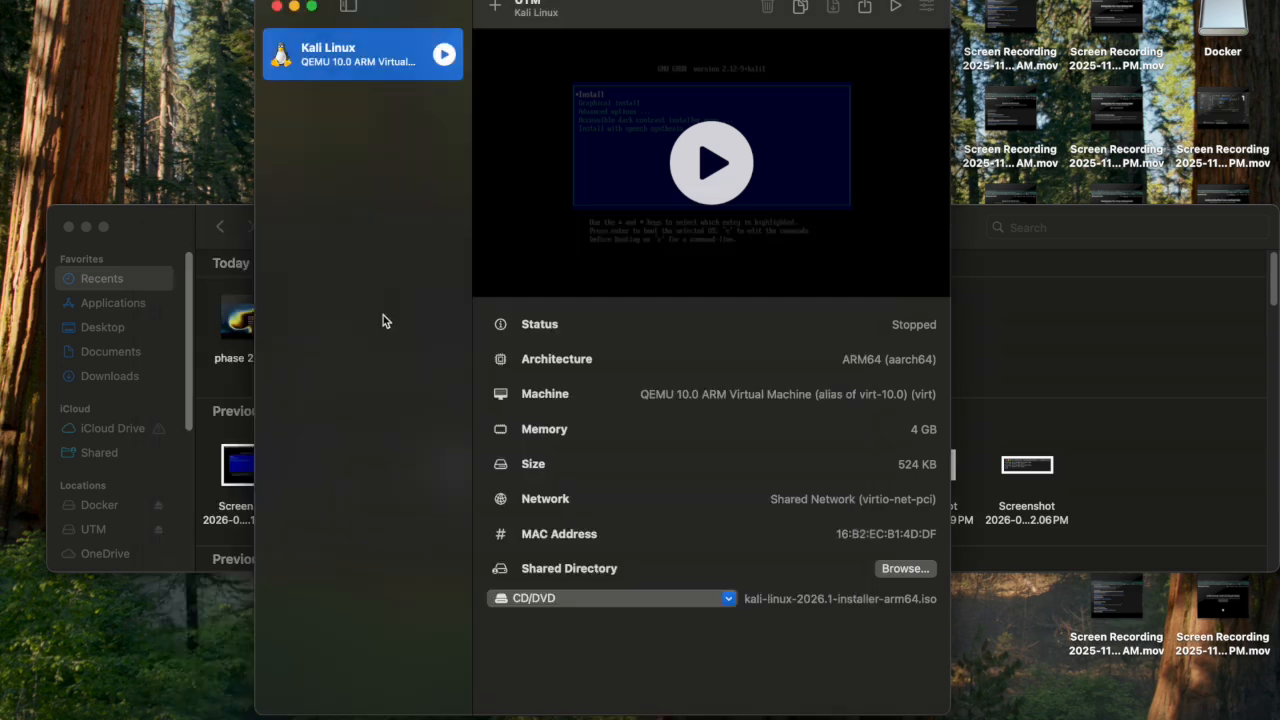
Clear the Kali installer ISO from the CD/DVD drive and start the VM.
{"action": "left_click", "coordinate": [729, 599]}
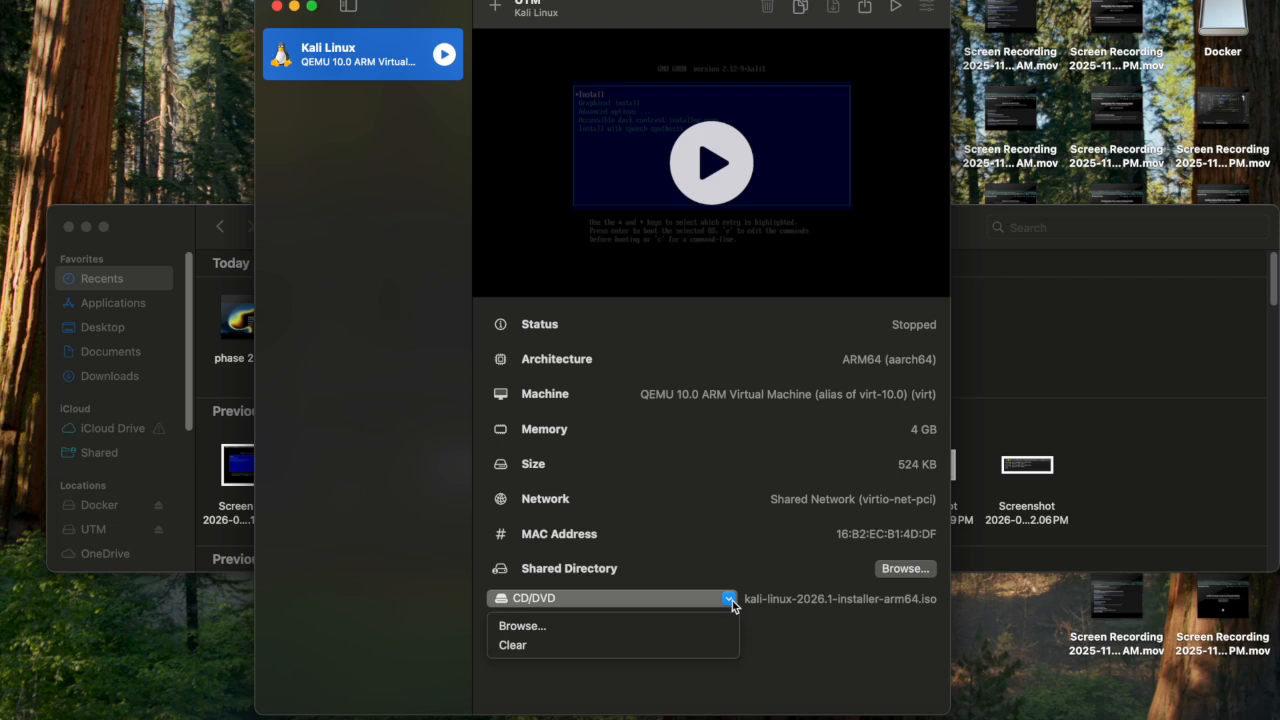
{"action": "left_click", "coordinate": [638, 648]}
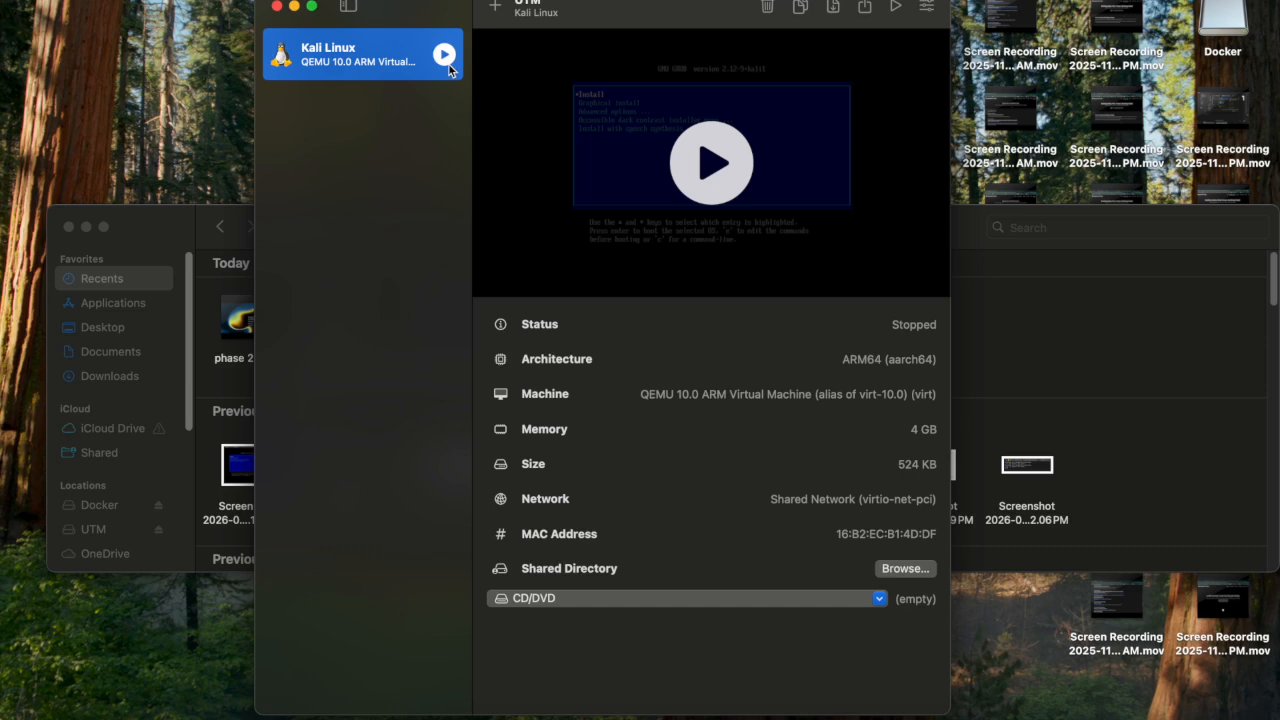
{"action": "left_click", "coordinate": [710, 163]}
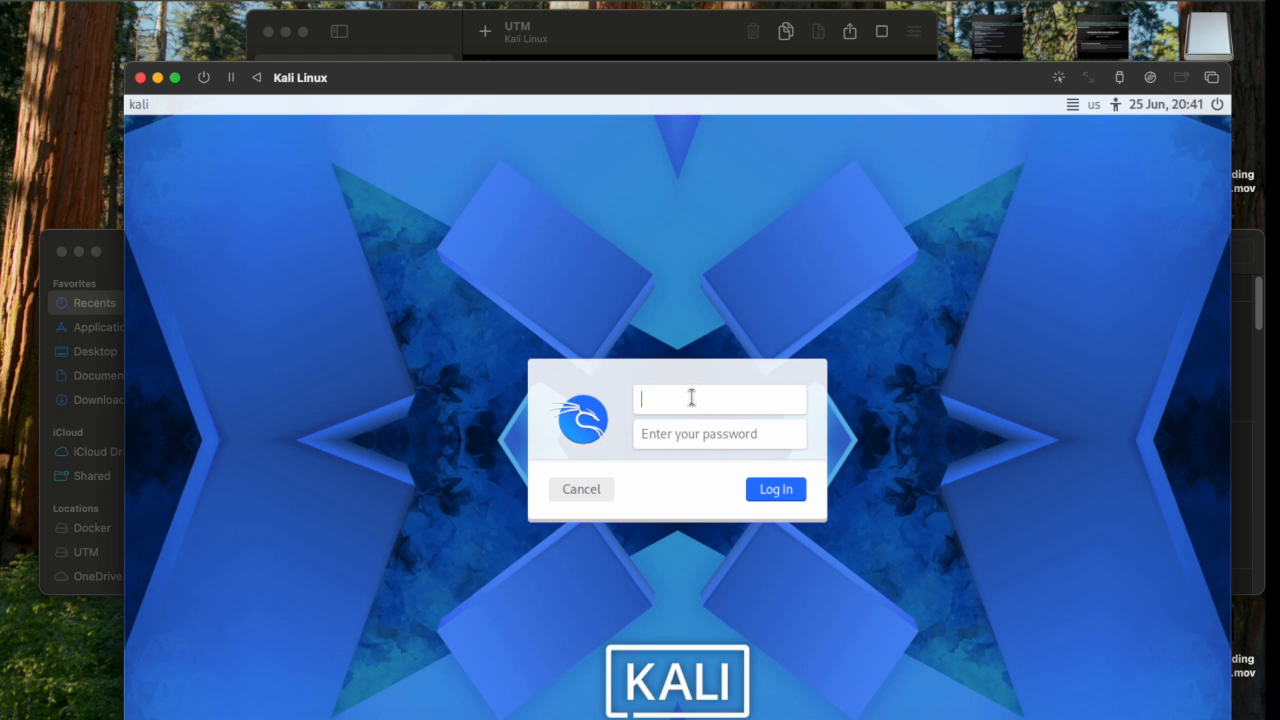
Log in to Kali with the user's username and password.
{"action": "type", "text": "brett"}
{"action": "left_click", "coordinate": [700, 430]}
{"action": "type", "text": "kali"}
{"action": "key", "text": "Return"}
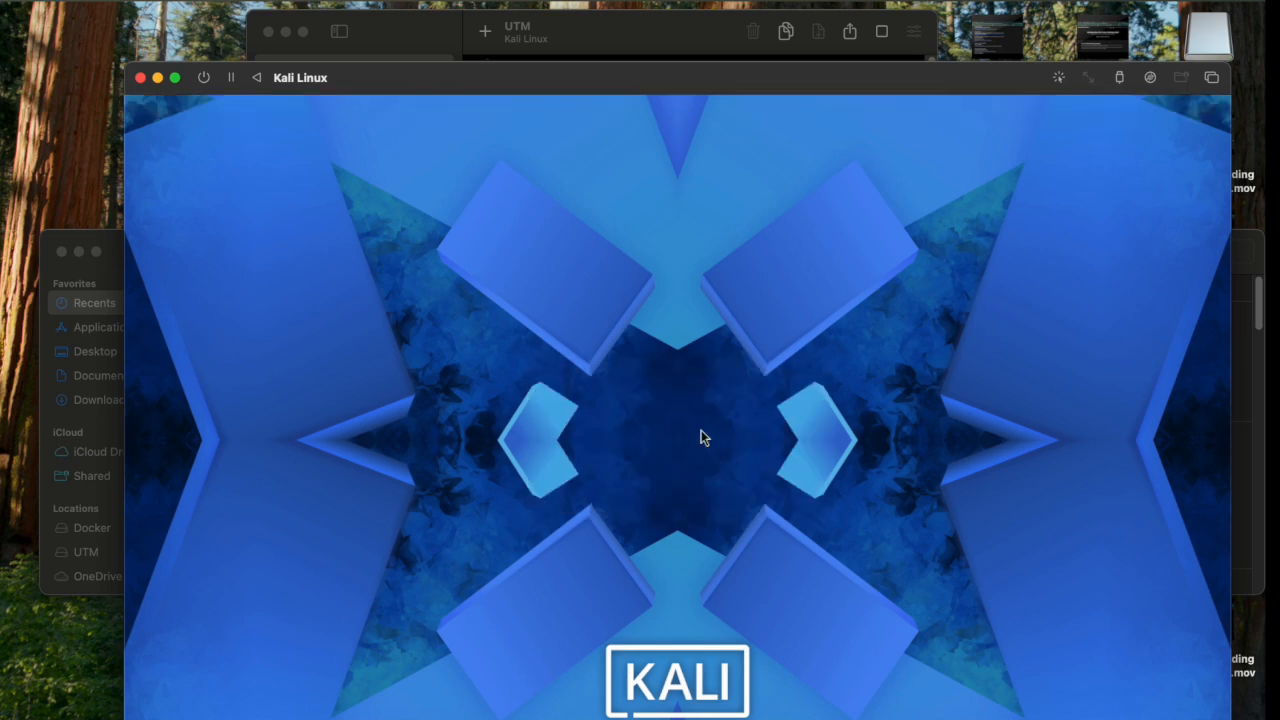
Switch the Kali VM window to full screen and allow microphone access.
{"action": "left_click", "coordinate": [175, 78]}
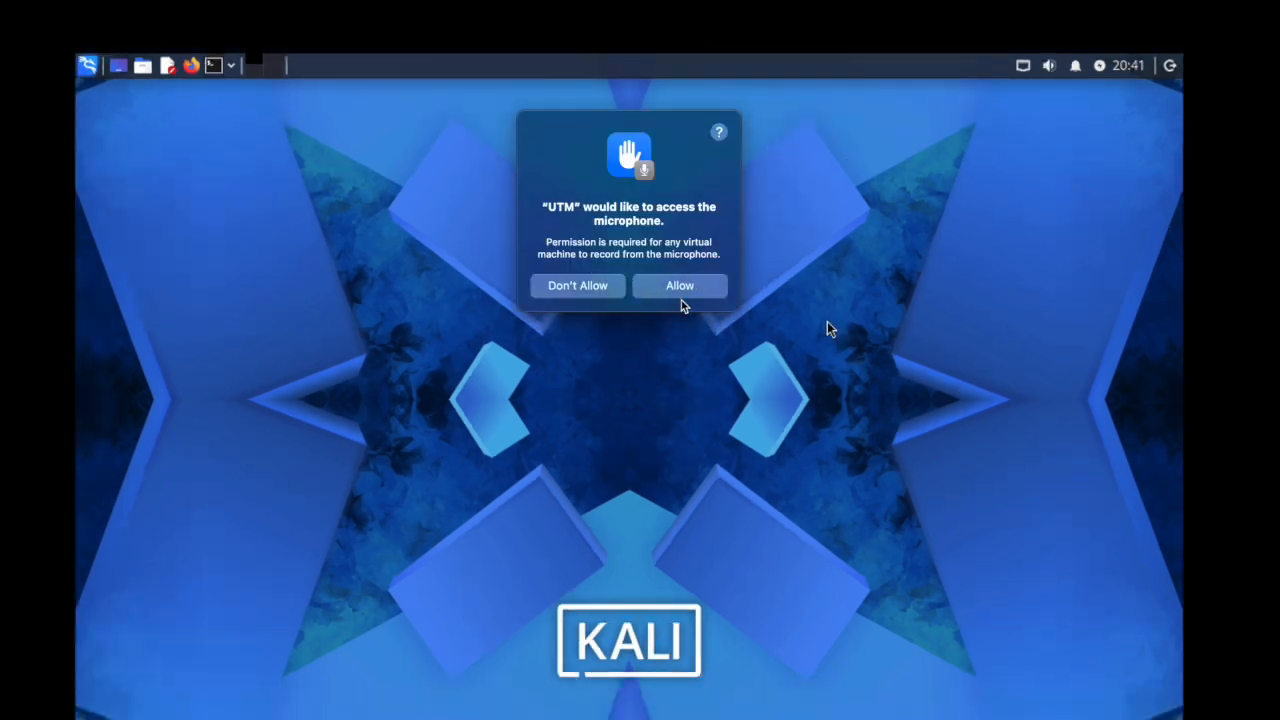
{"action": "left_click", "coordinate": [680, 286]}
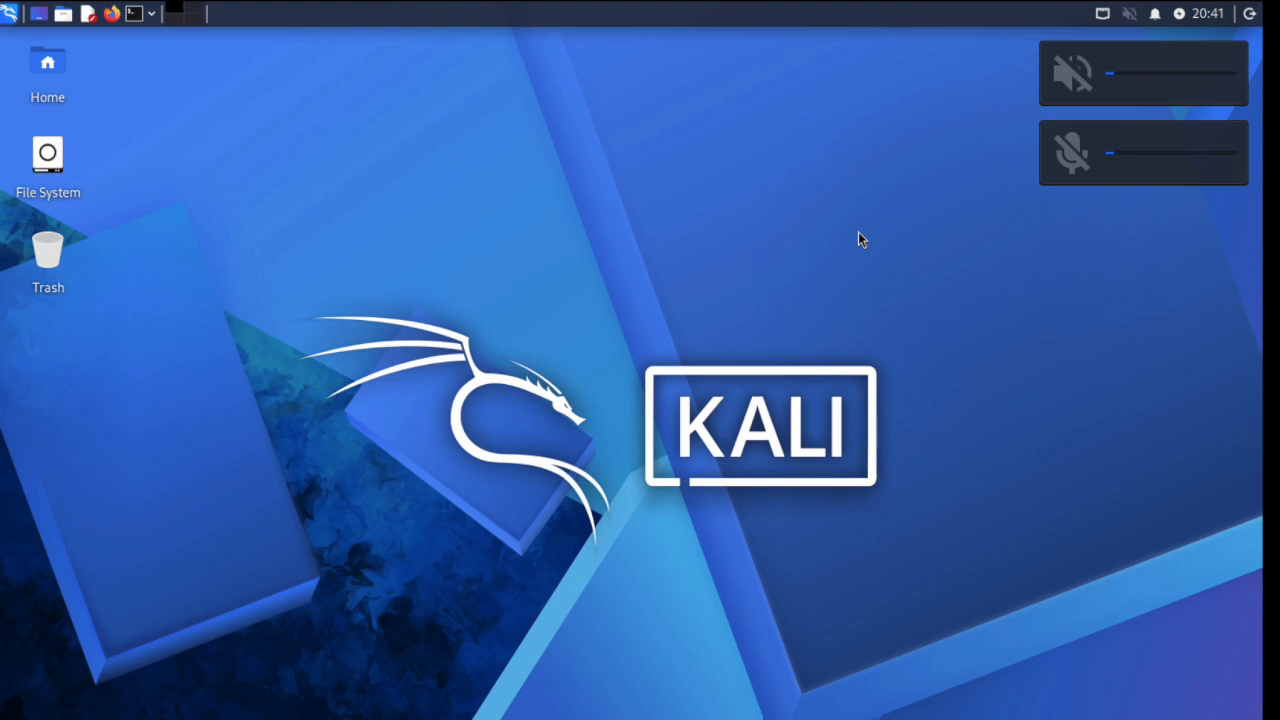
{"action": "left_click", "coordinate": [134, 14]}
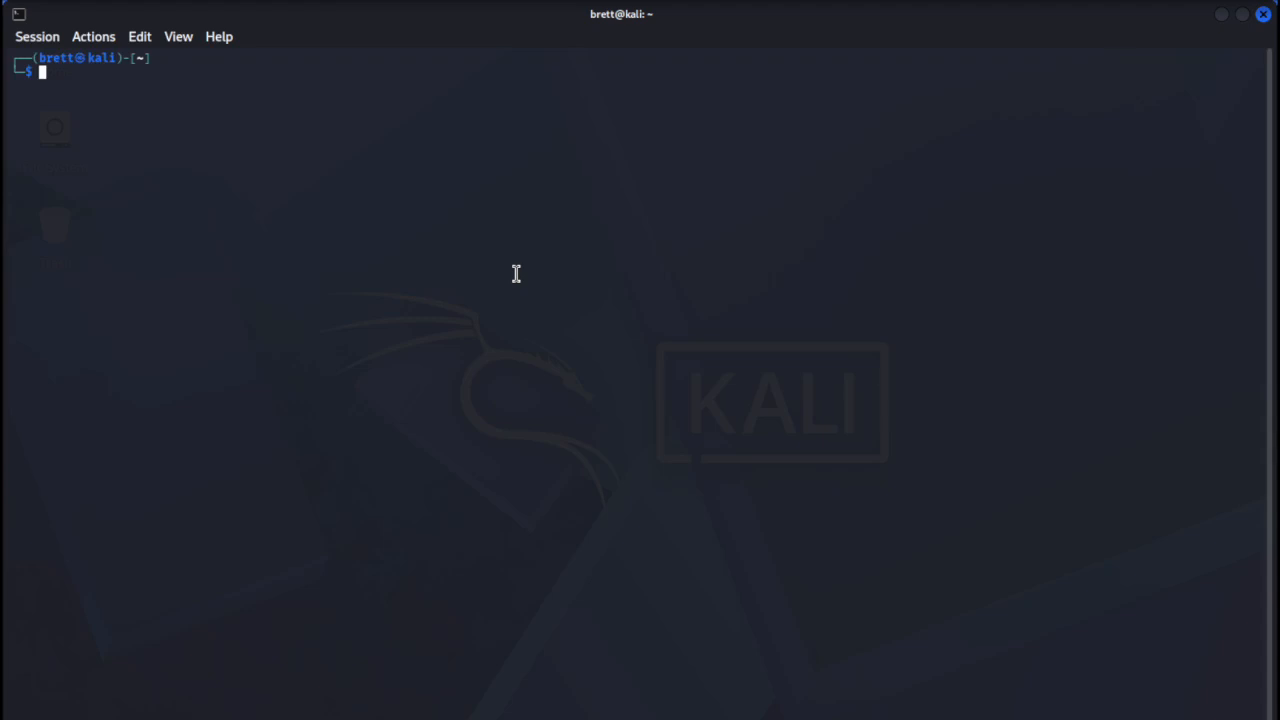
Run nmap -version in the Kali terminal to check the installed nmap version.
{"action": "type", "text": "nmap -version"}
{"action": "key", "text": "Return"}
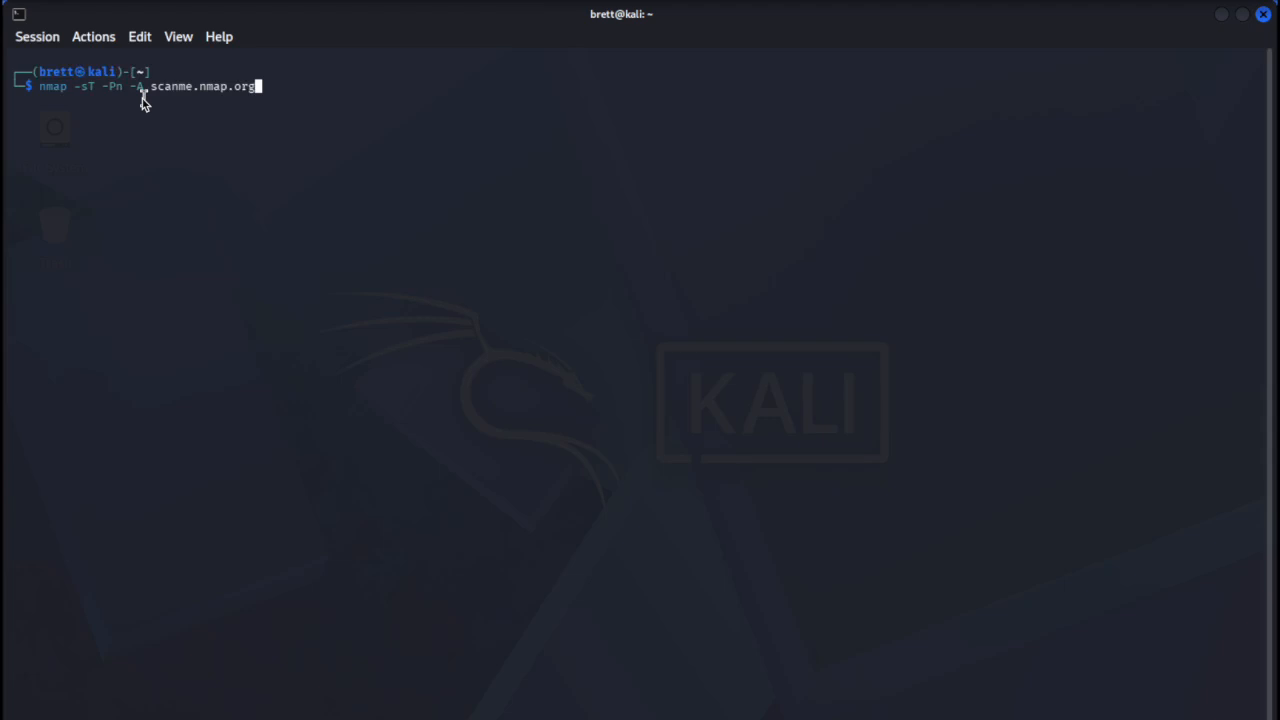
Run the nmap scan of scanme.nmap.org and scroll through its open ports and route output.
{"action": "key", "text": "Return"}
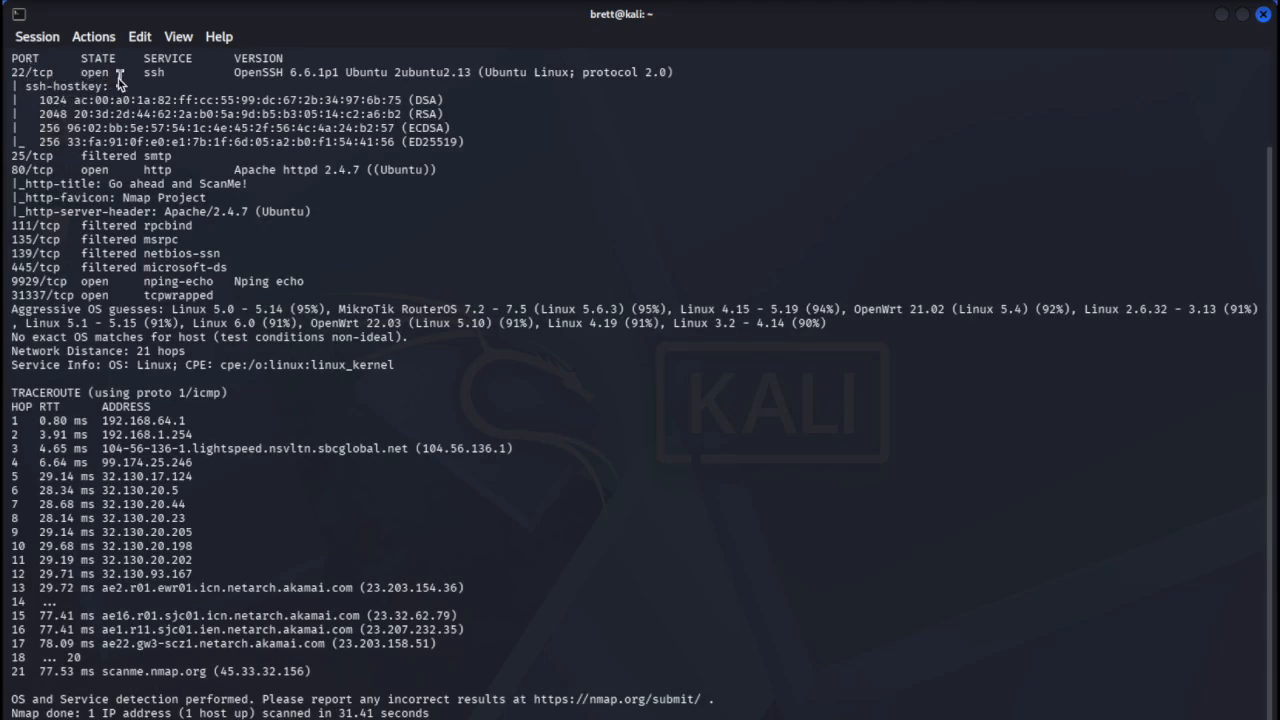
{"action": "scroll", "coordinate": [126, 362], "scroll_direction": "up", "scroll_amount": 3}
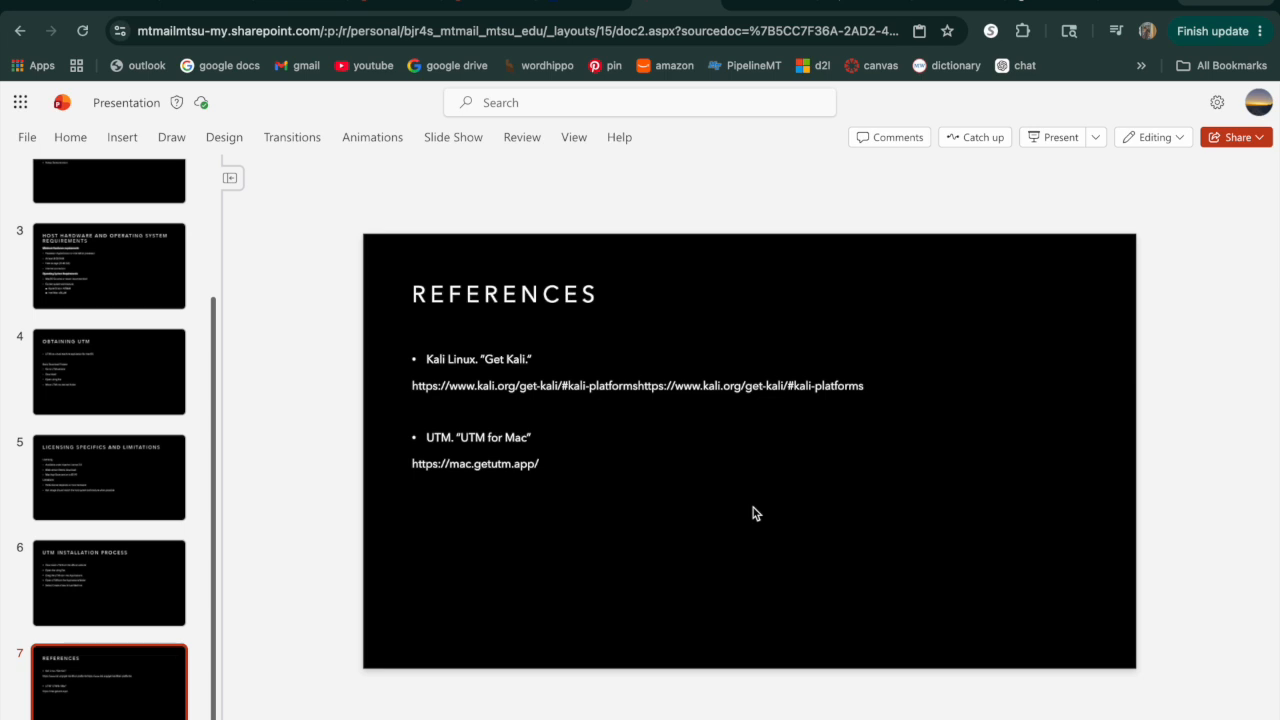
{"action": "scroll", "coordinate": [139, 478], "scroll_direction": "up", "scroll_amount": 3}
{"action": "scroll", "coordinate": [139, 478], "scroll_direction": "down", "scroll_amount": 3}
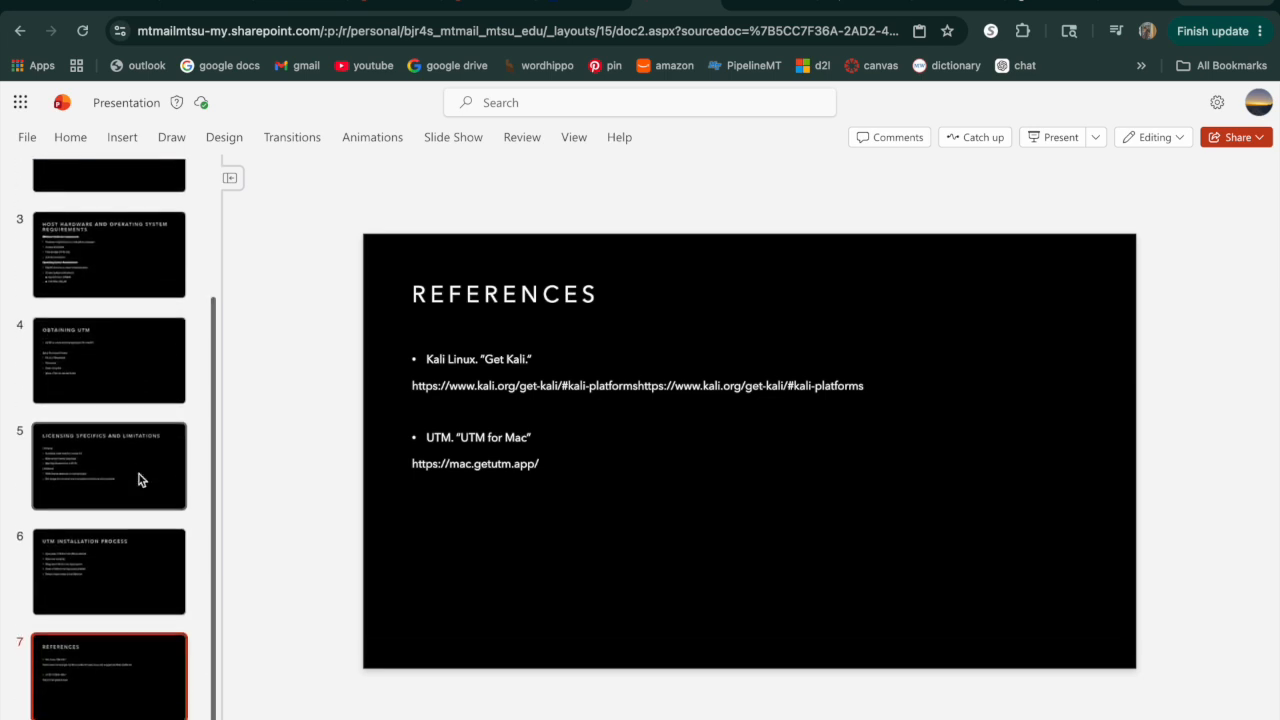